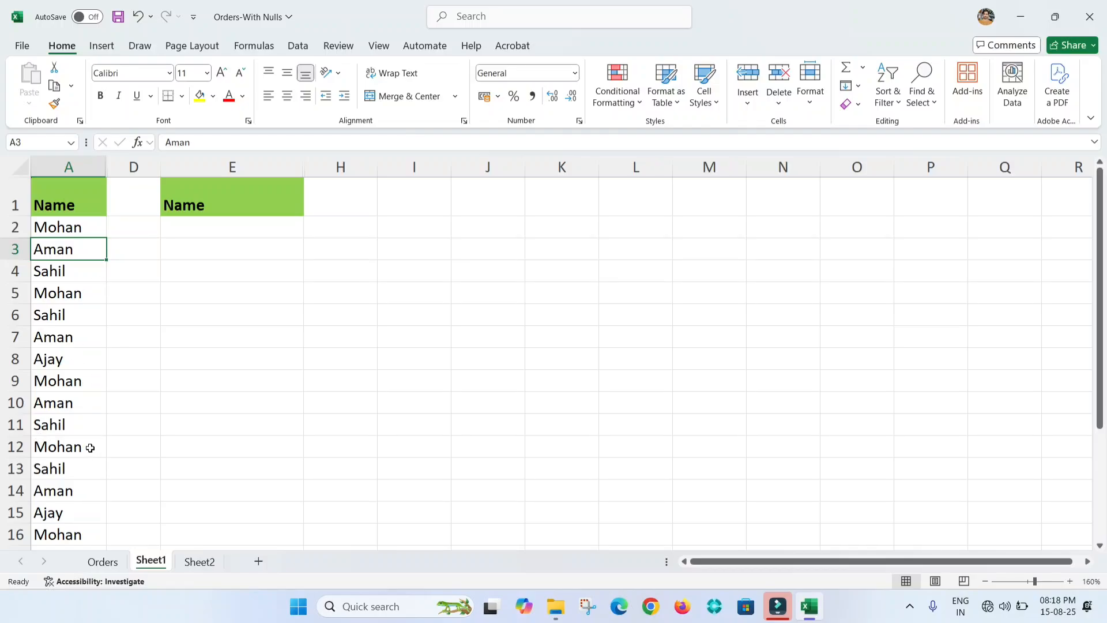
left_click(79, 398)
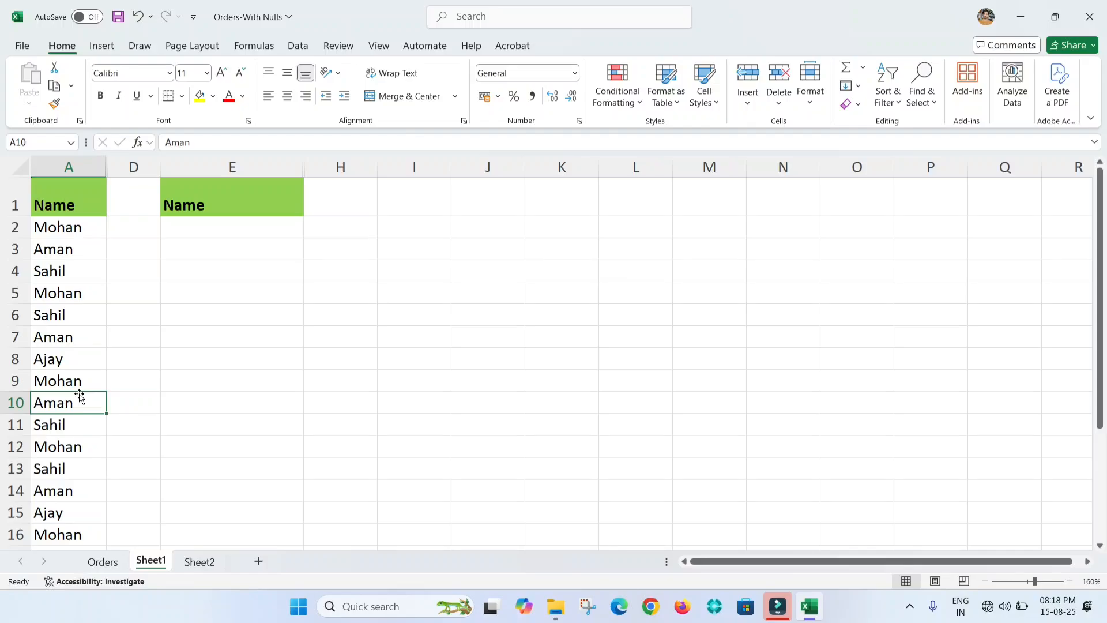
left_click(289, 223)
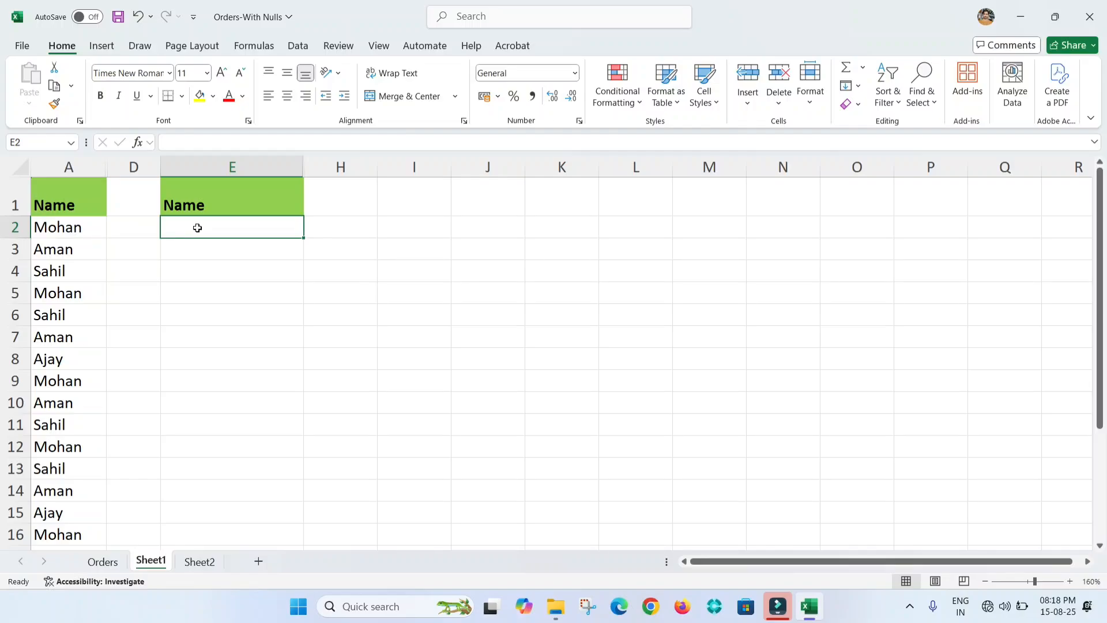
left_click(47, 266)
left_click(209, 241)
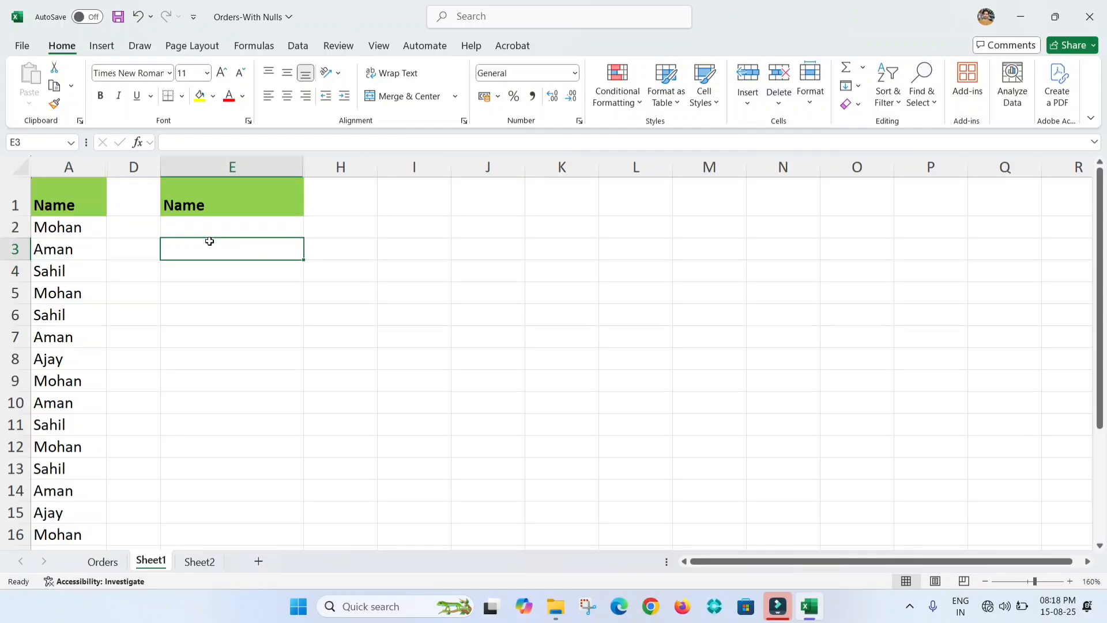
Enter the formula =UNIQUE(A2:A22) in cell E2 to extract the distinct names from column A
left_click(260, 223)
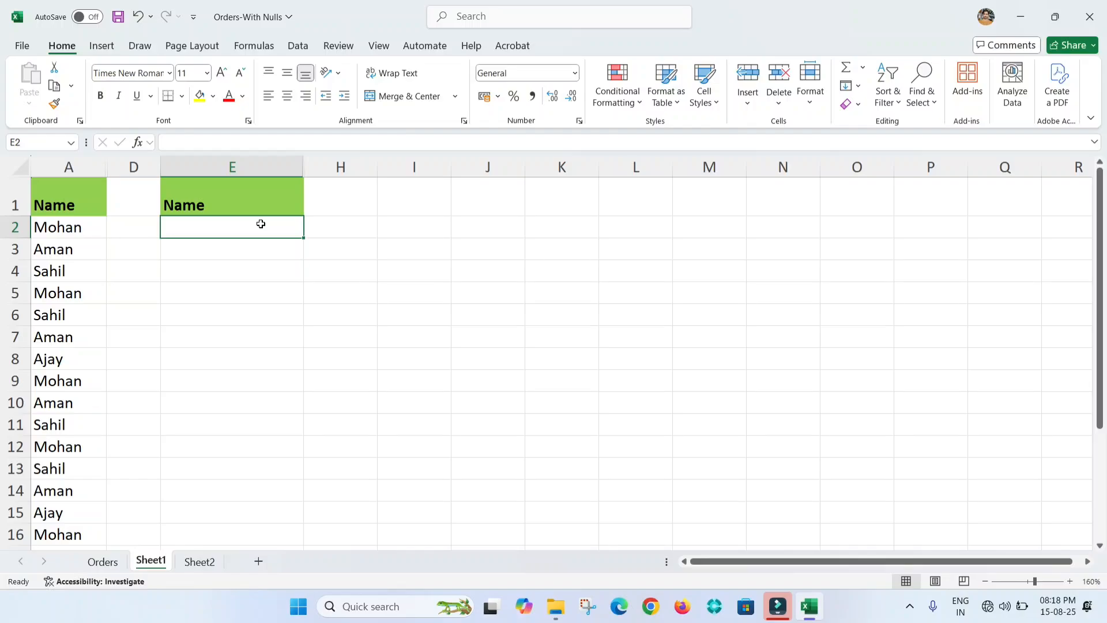
type("=")
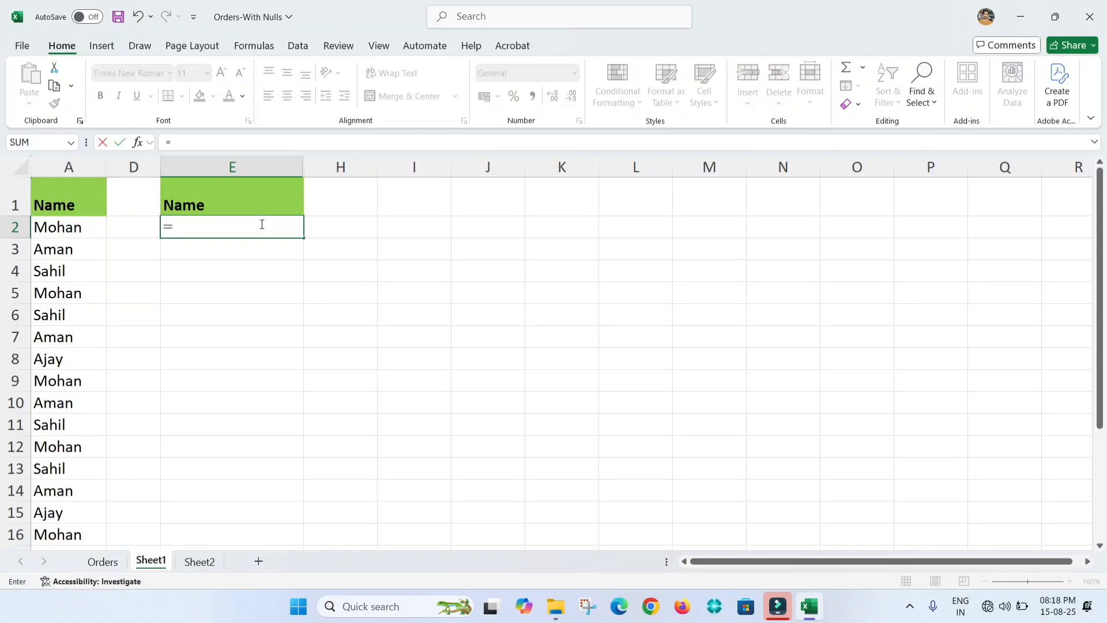
type("uniq")
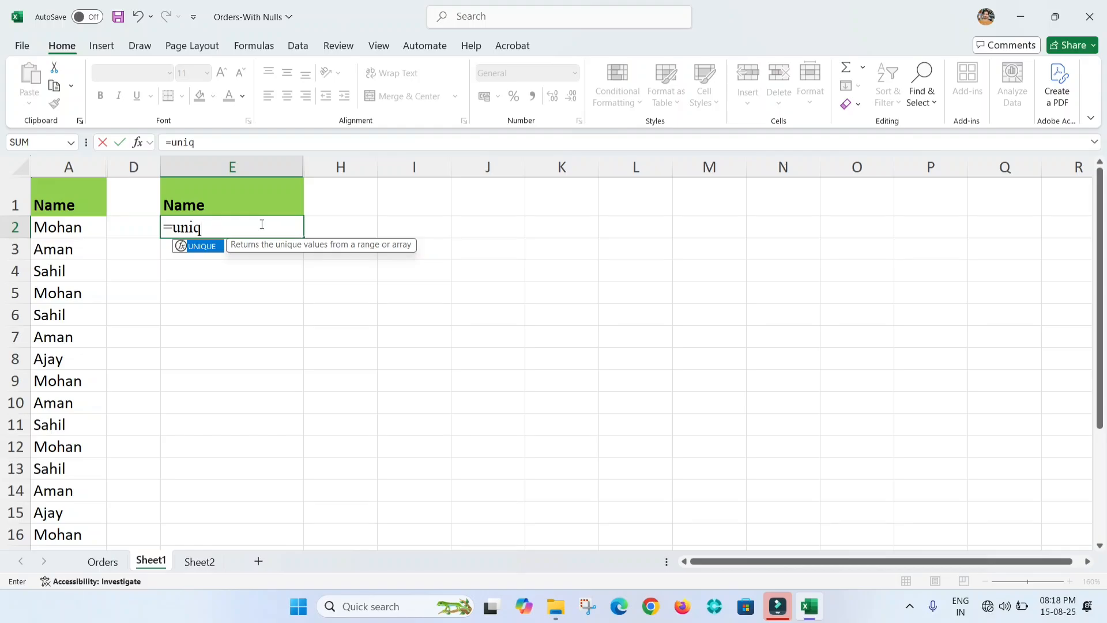
key("Tab")
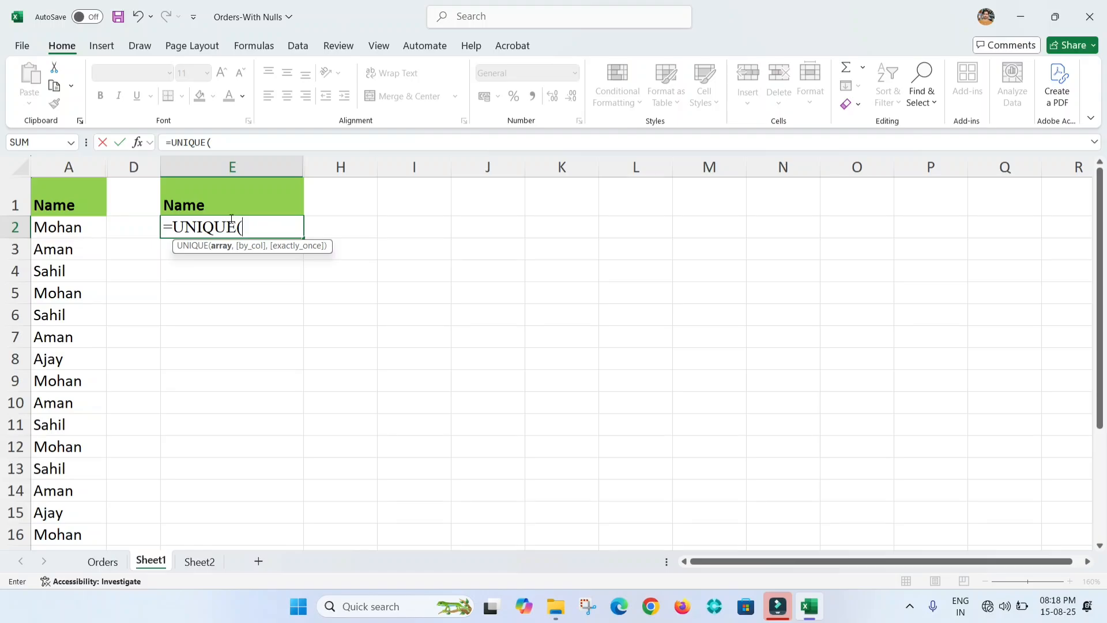
left_click(52, 219)
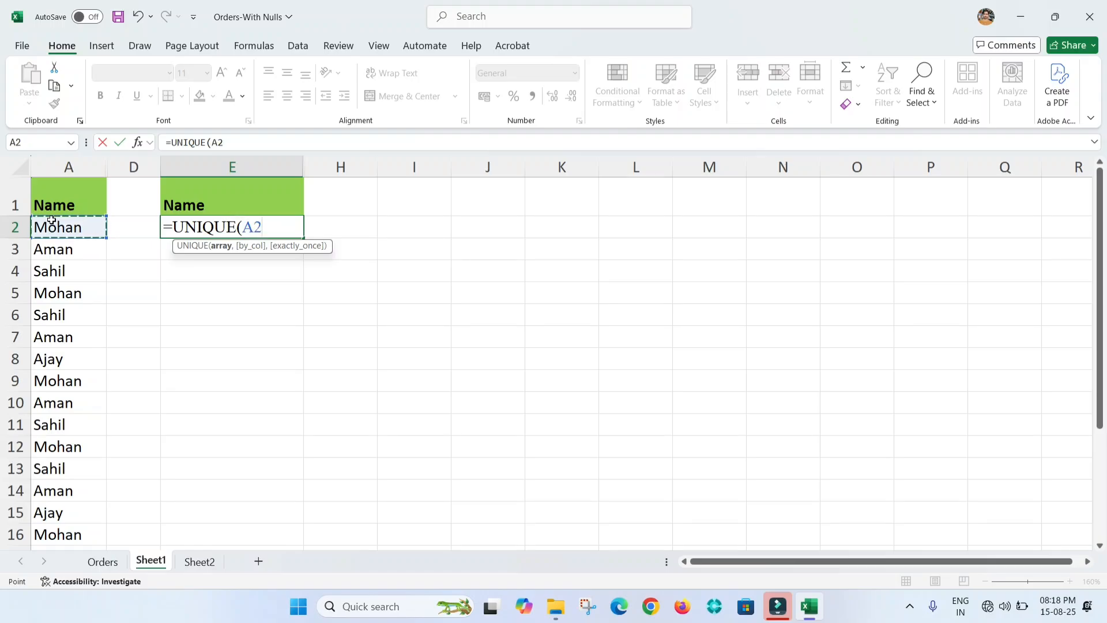
key("ctrl+shift+Down")
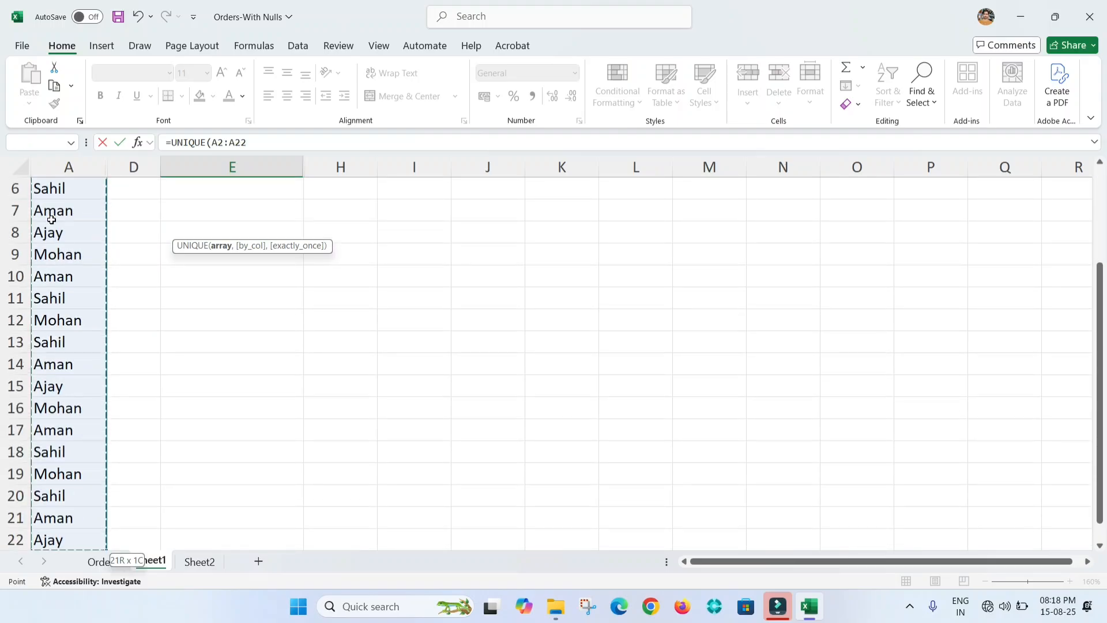
scroll(51, 219, "up", 2)
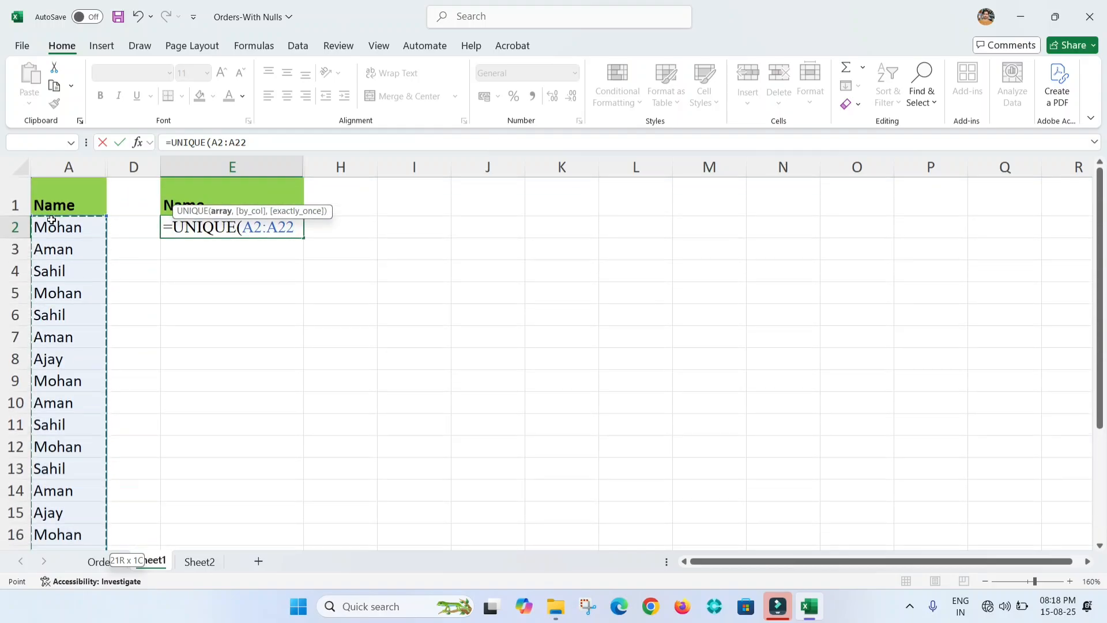
type(")")
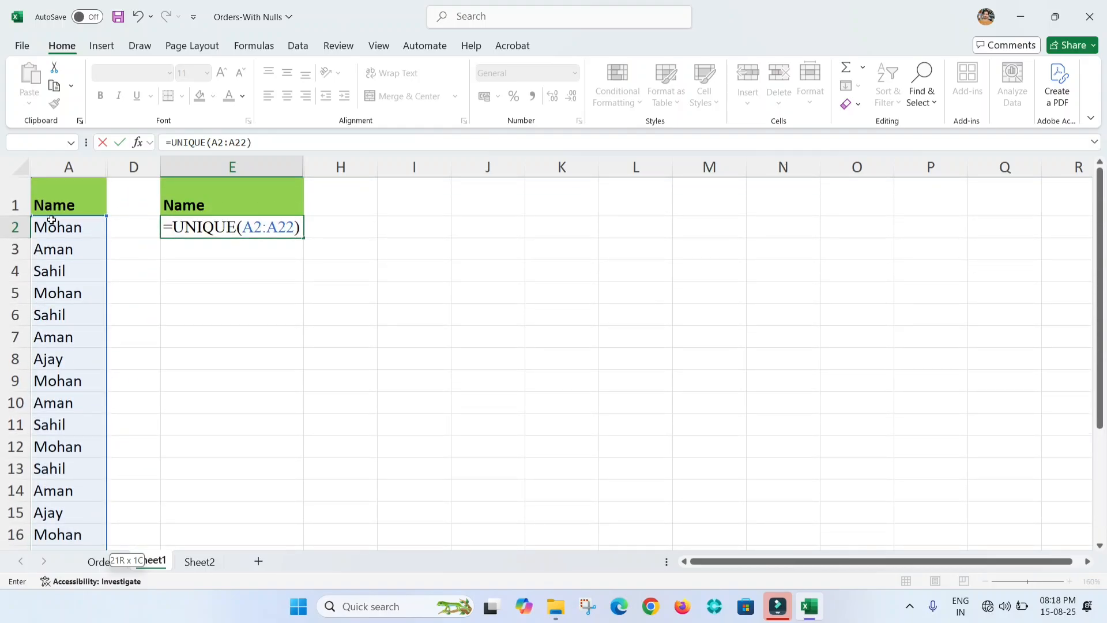
key("Return")
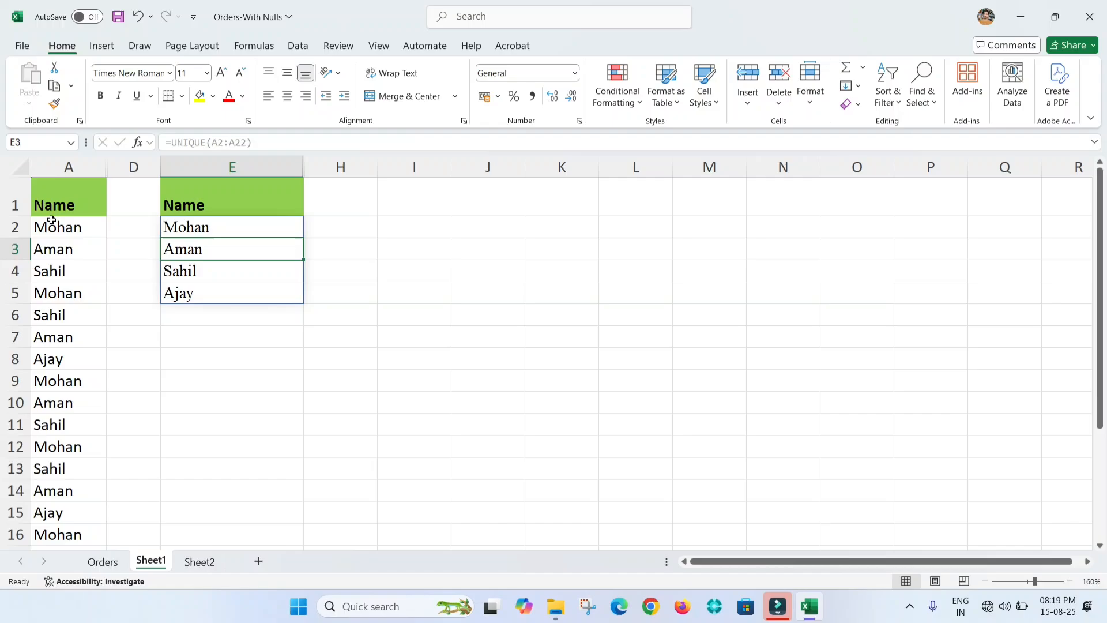
left_click(197, 337)
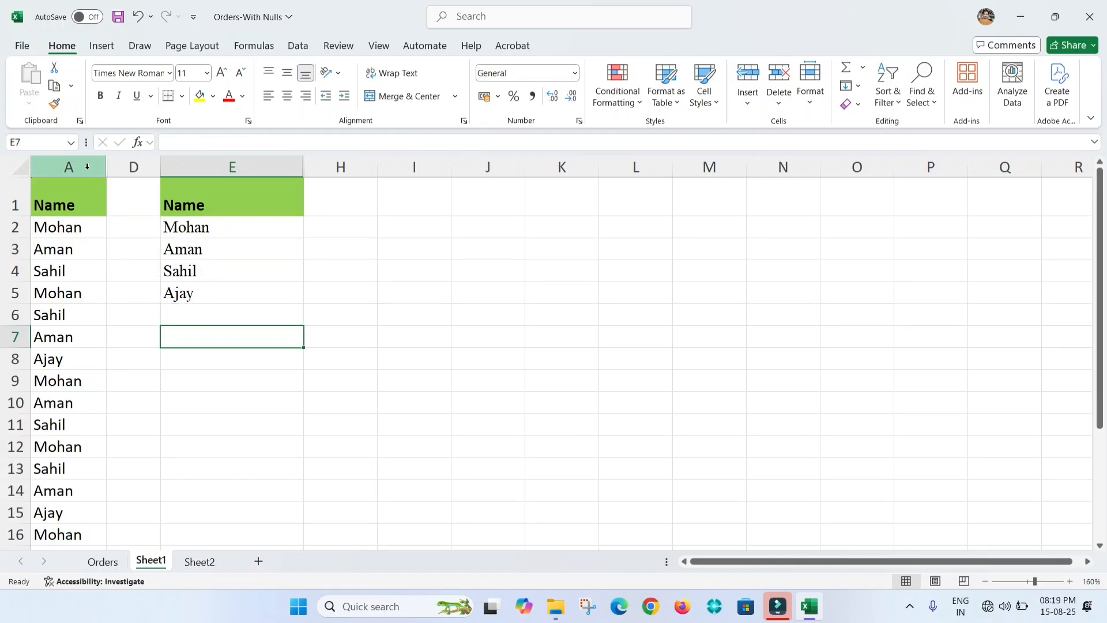
left_click(198, 226)
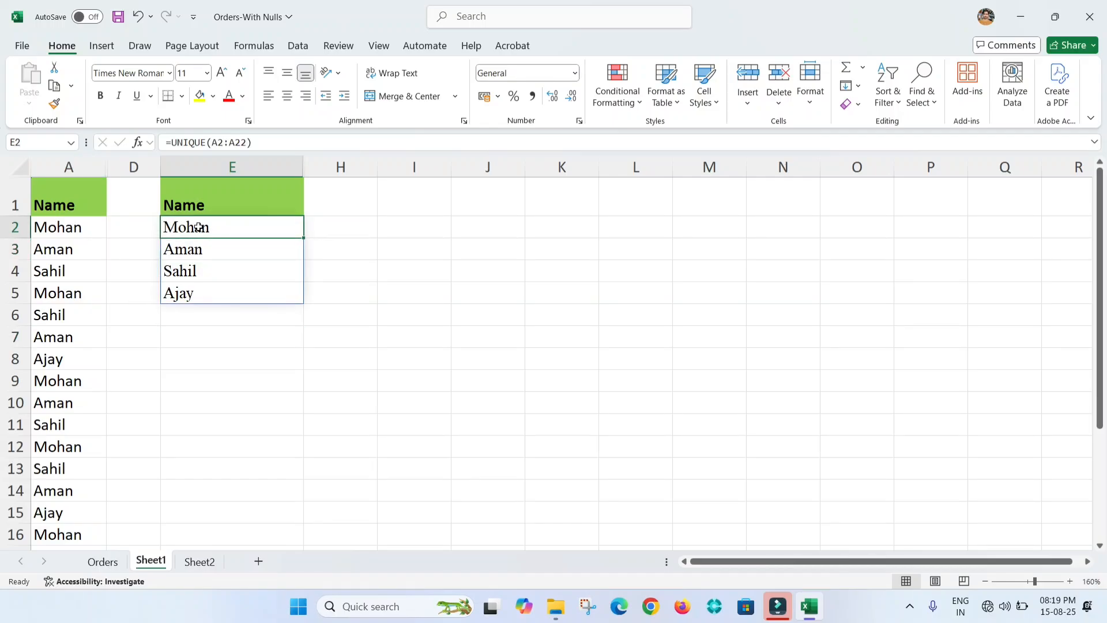
left_click(81, 213)
left_click(195, 214)
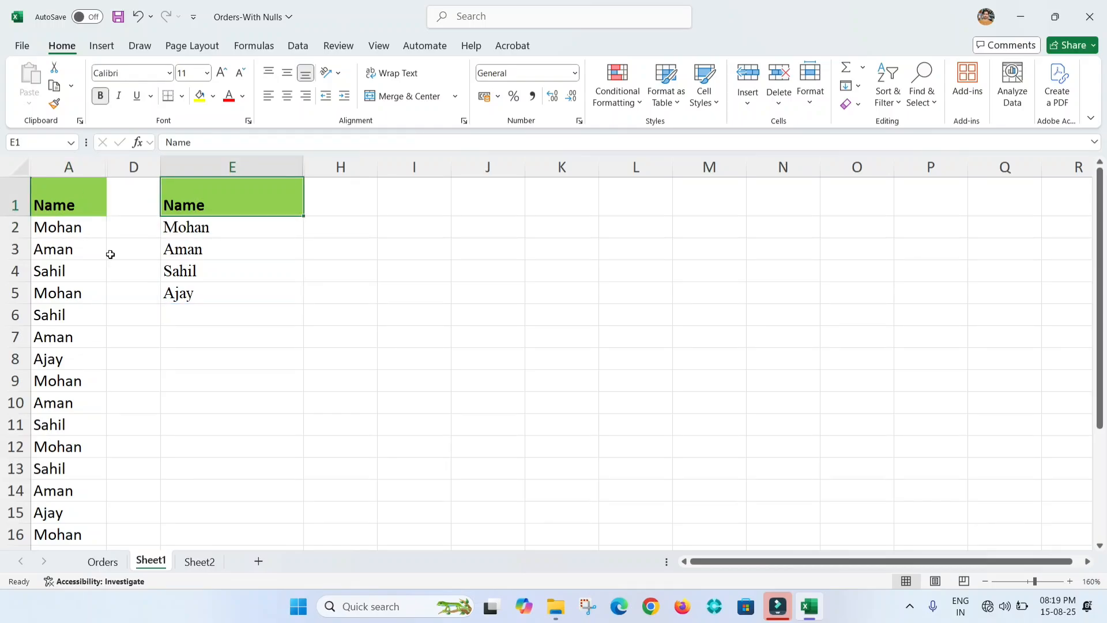
left_click(73, 252)
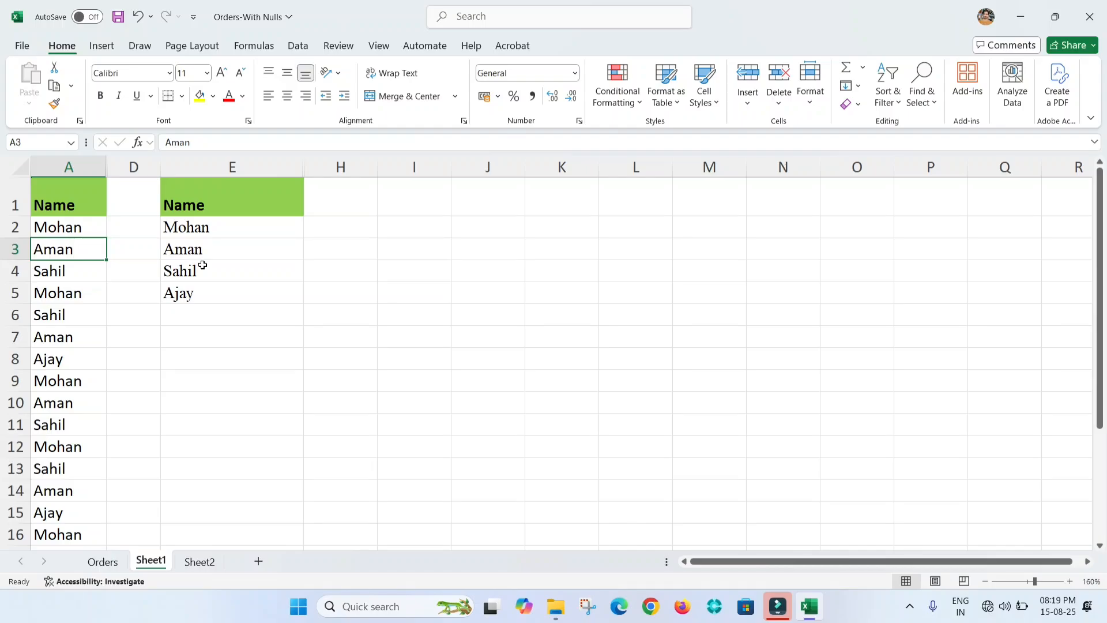
Switch to Sheet2 and review the date, supplier, product and amount records in columns A to D
key("ctrl+Page_Down")
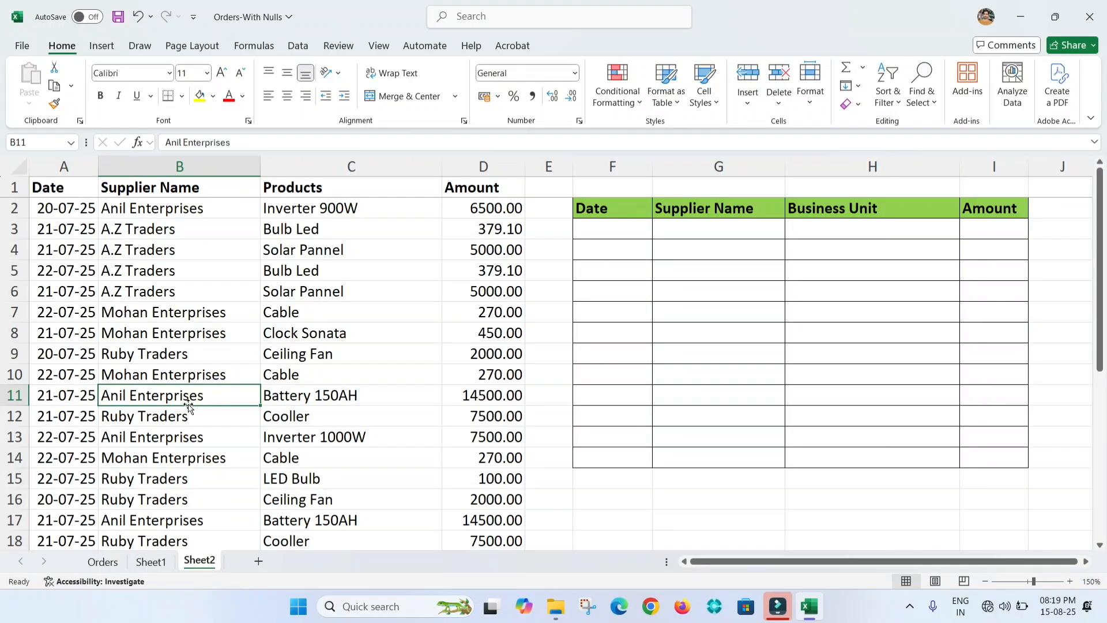
left_click(135, 209)
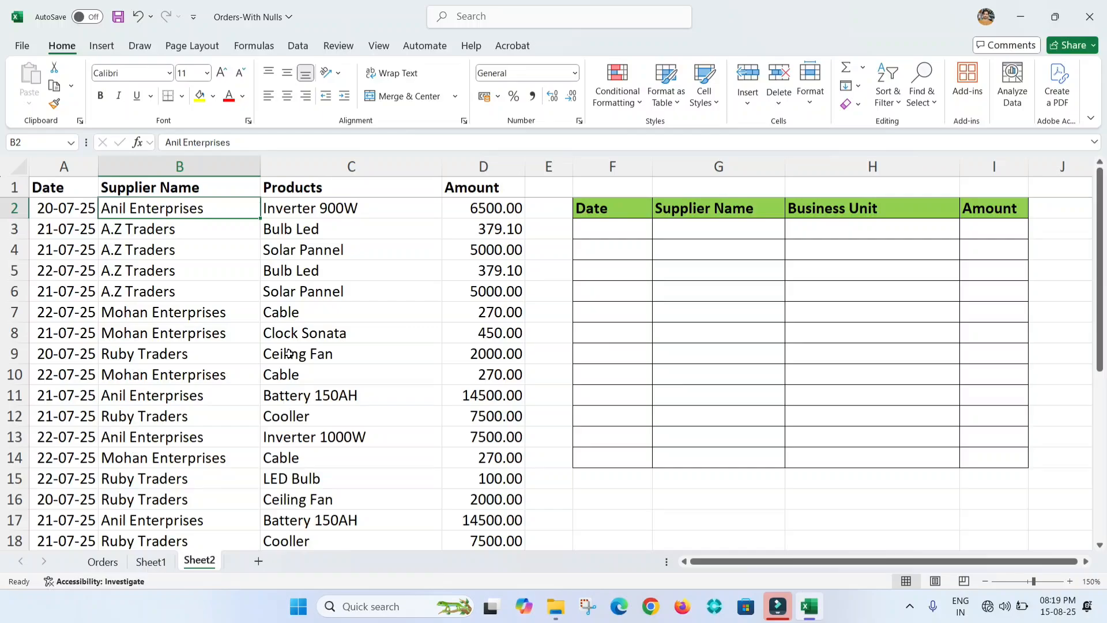
left_click(90, 287)
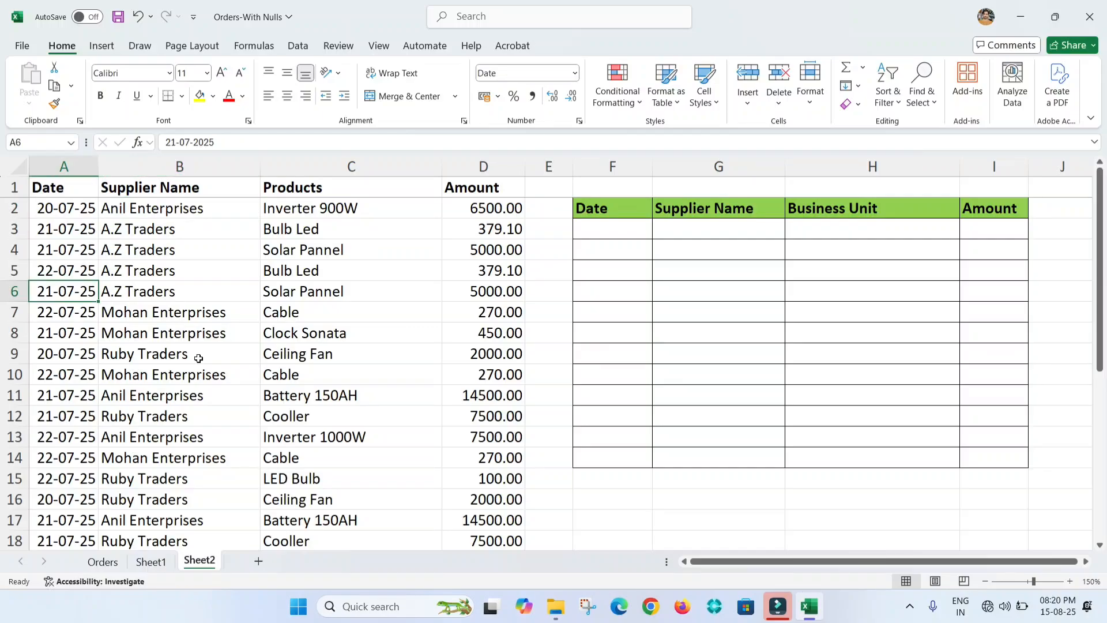
left_click_drag(178, 247, 506, 249)
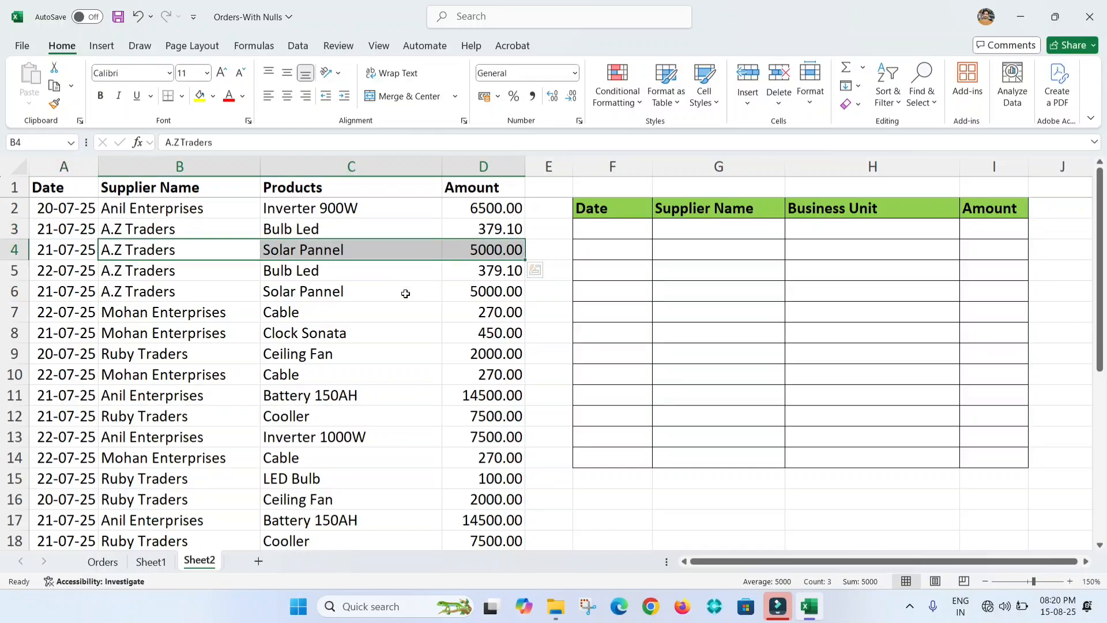
left_click(168, 315)
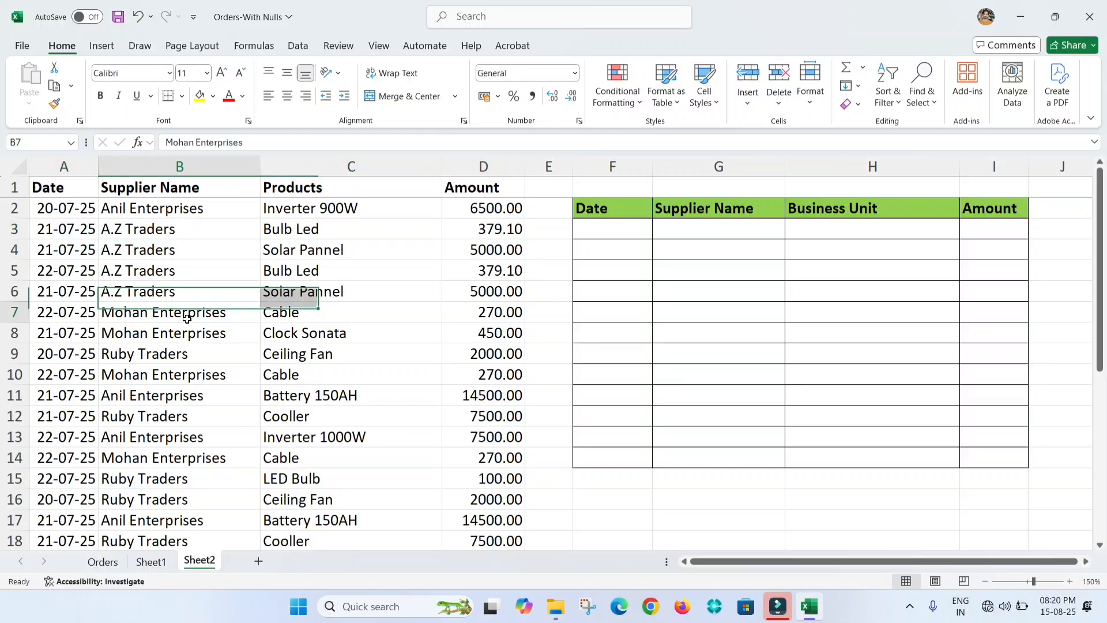
Compare the Cable records in A7:D7 and A10:D10 to check whether all four columns are duplicated
left_click(66, 317)
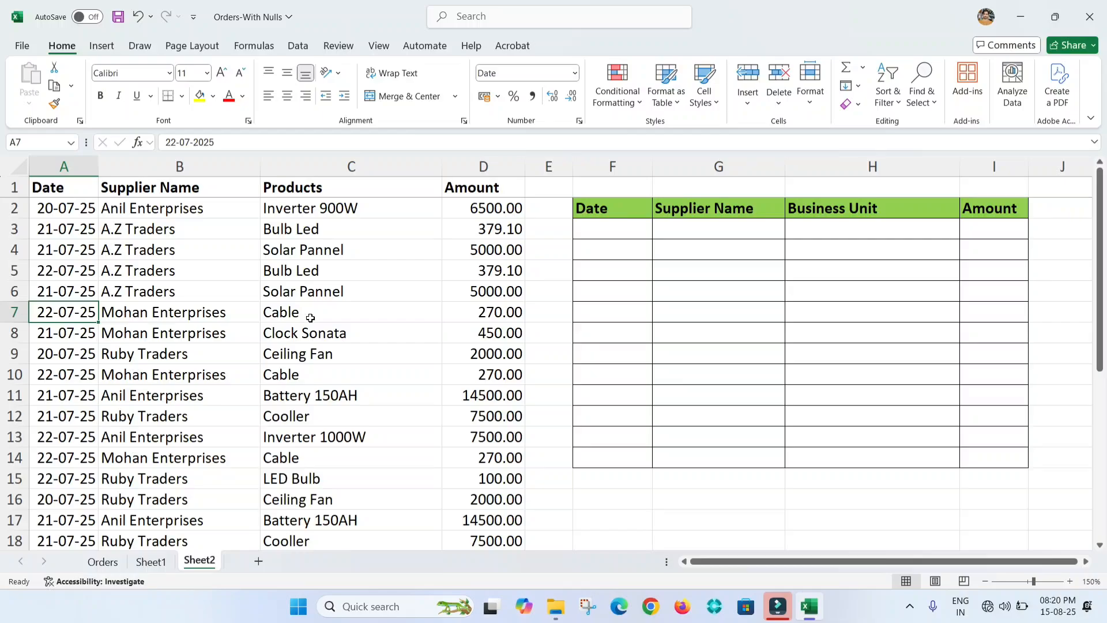
key("shift+Right")
key("shift+Right")
key("shift+Right")
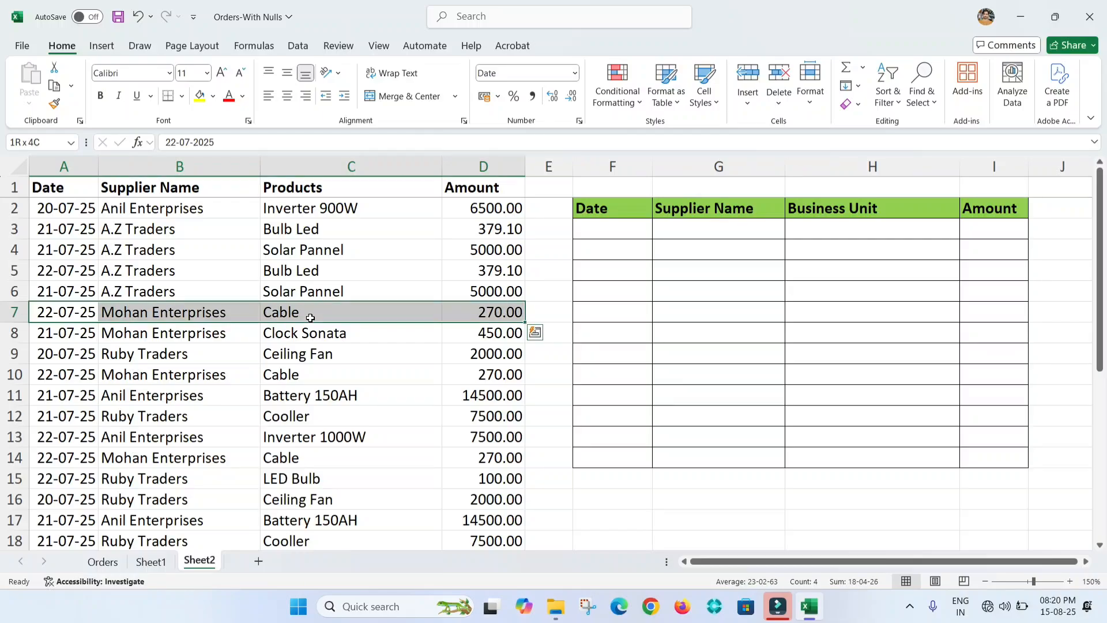
key("Down")
key("Down")
key("Down")
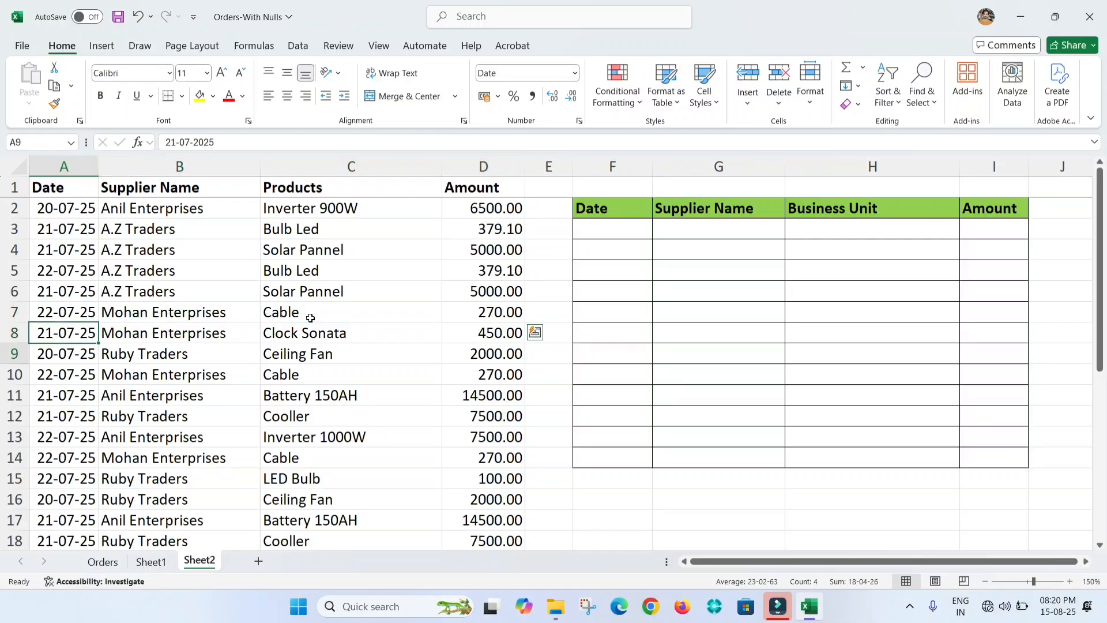
key("shift+Right")
key("shift+Right")
key("shift+Right")
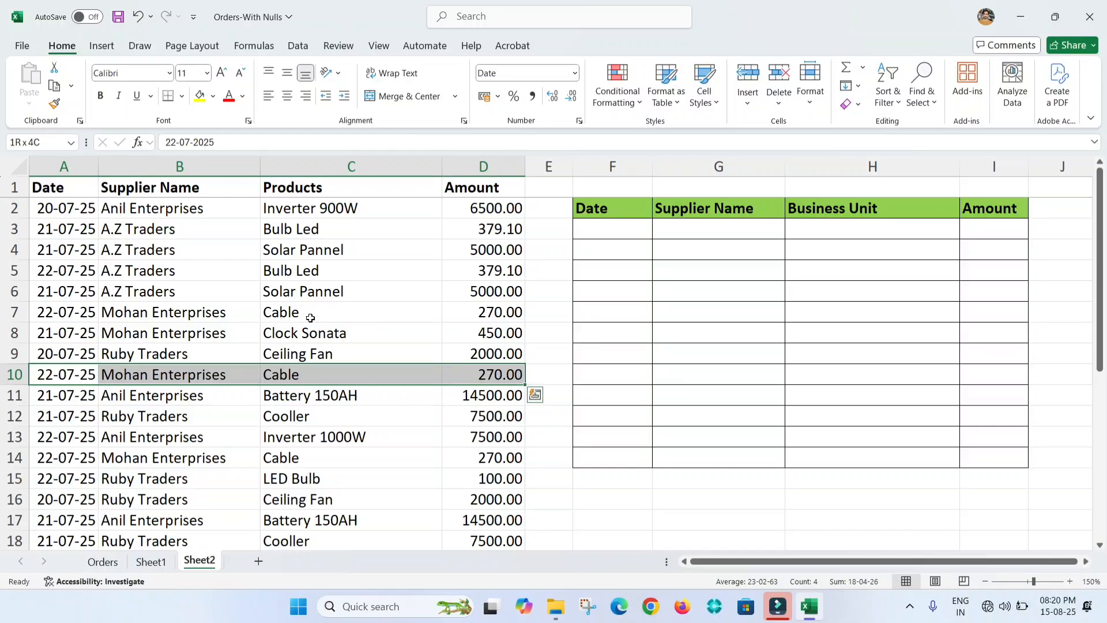
left_click(643, 230)
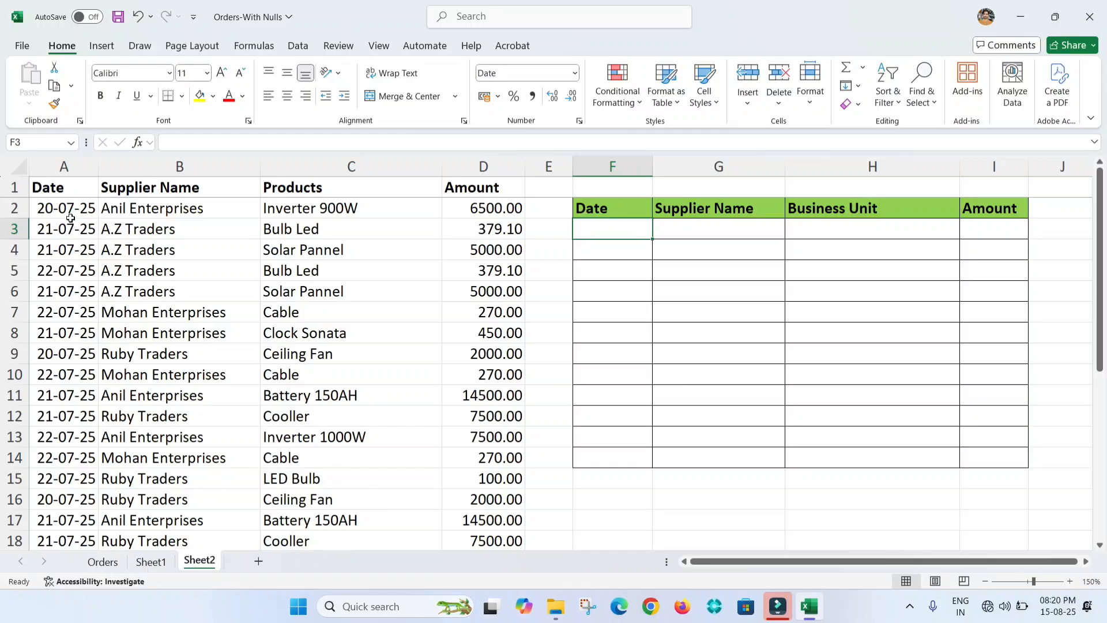
left_click(50, 206)
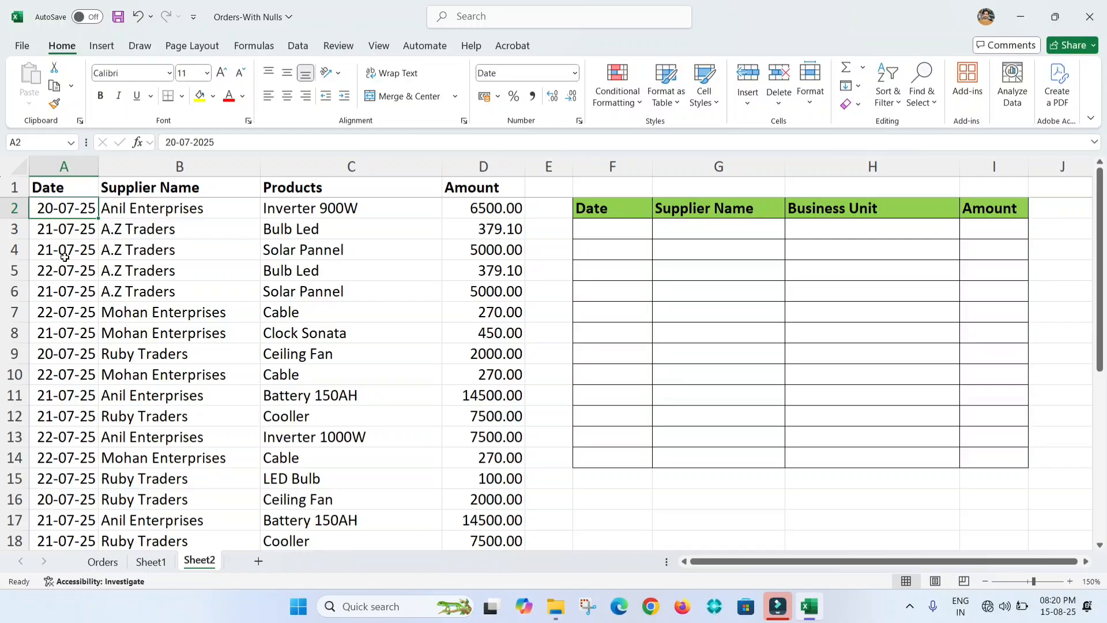
left_click_drag(198, 214, 480, 209)
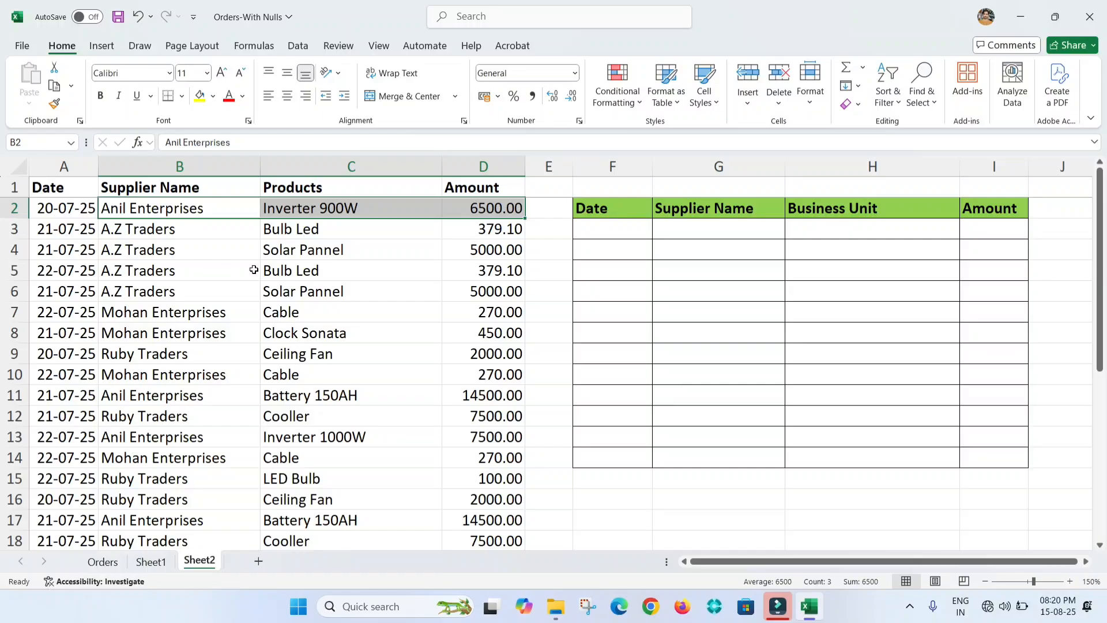
Start a formula with =uni in cell F3, the first cell under the output table's Date header
left_click(603, 235)
type("=")
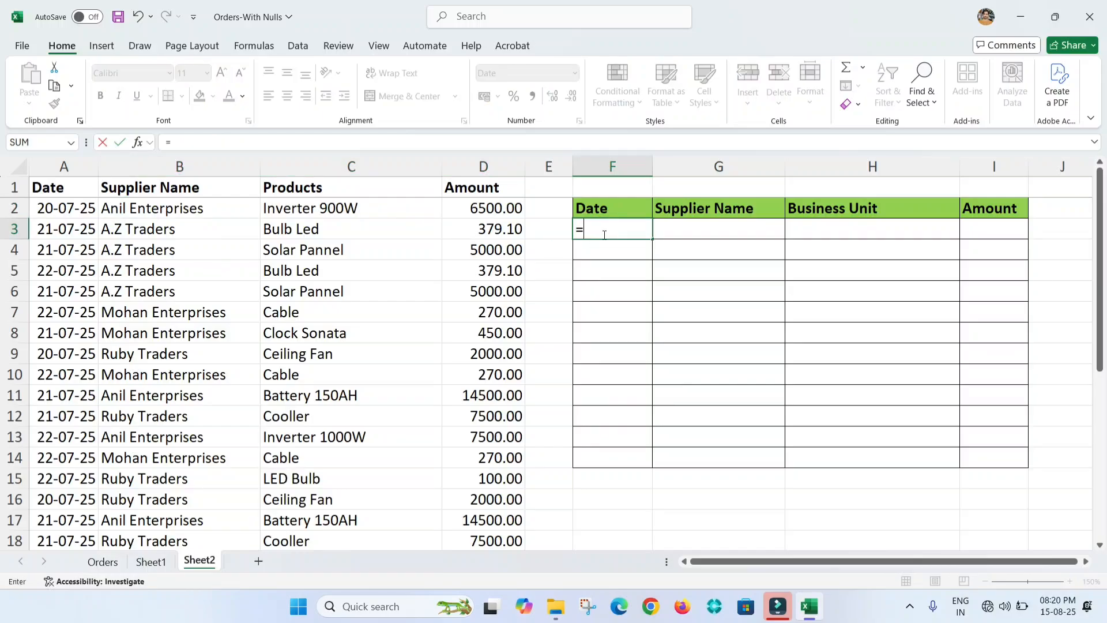
type("uni")
key("Tab")
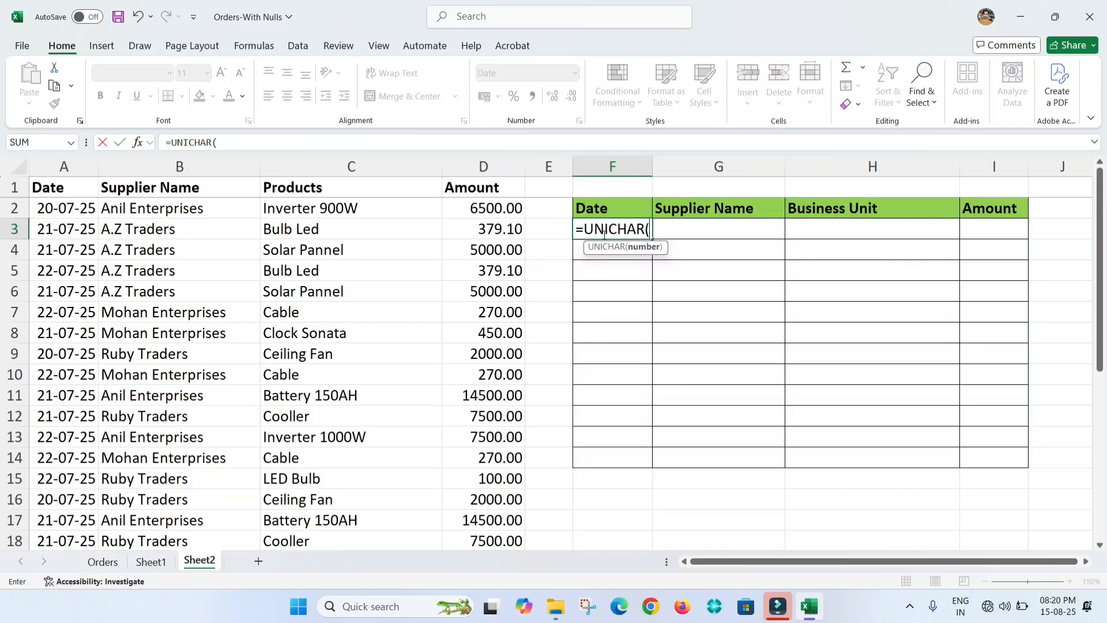
key("BackSpace")
key("BackSpace")
key("BackSpace")
key("BackSpace")
key("BackSpace")
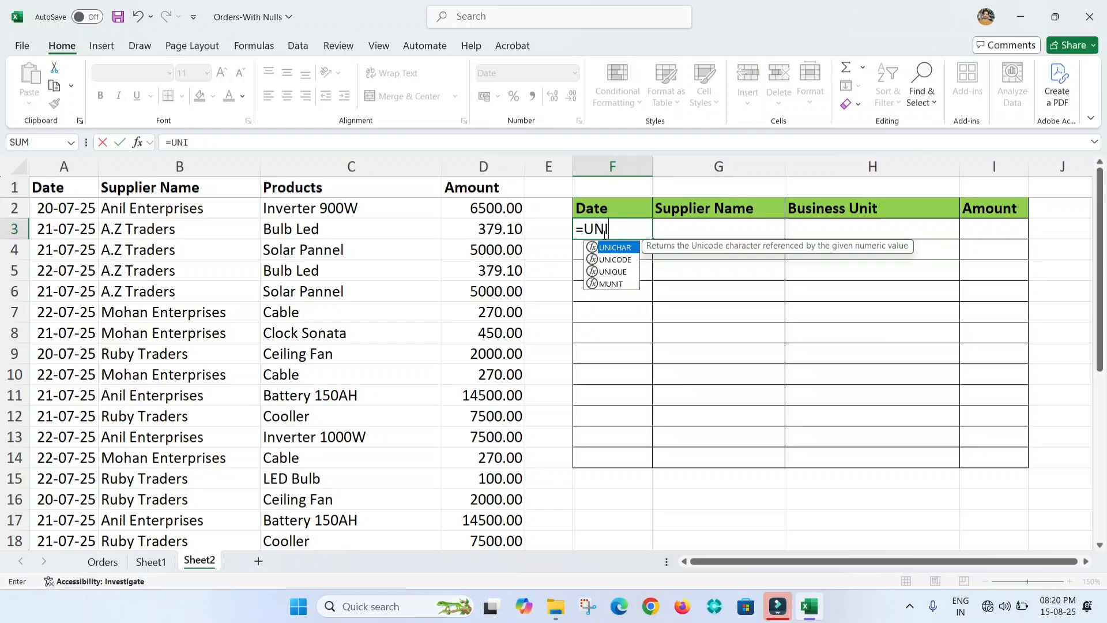
Complete the formula in F3 as =UNIQUE(A2:D23) to extract the distinct records across all four columns
key("Down")
key("Down")
key("Tab")
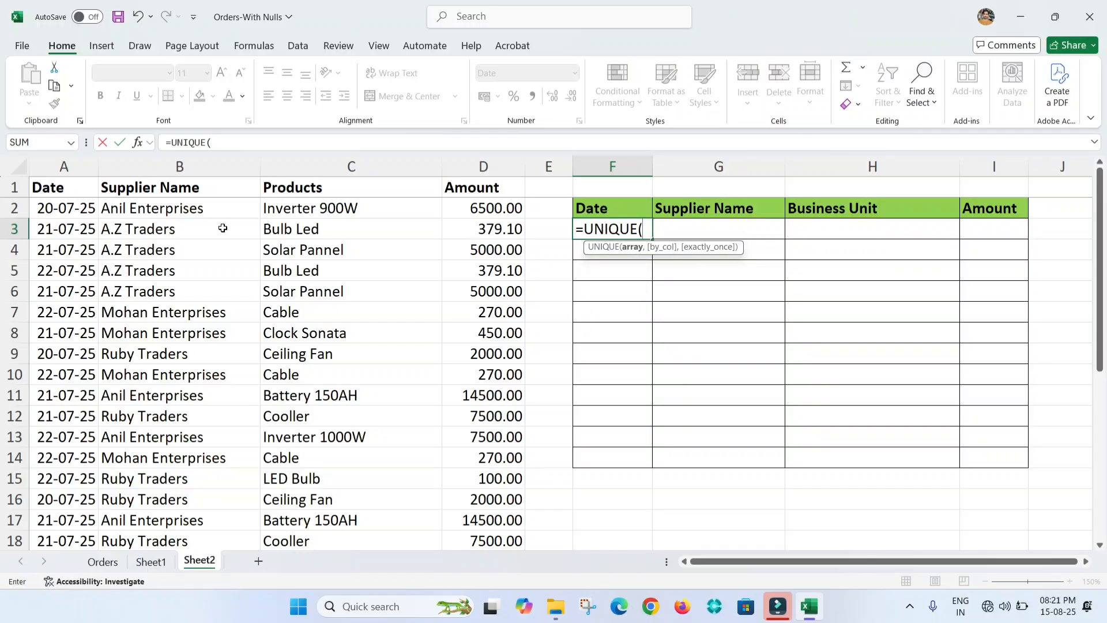
left_click(56, 206)
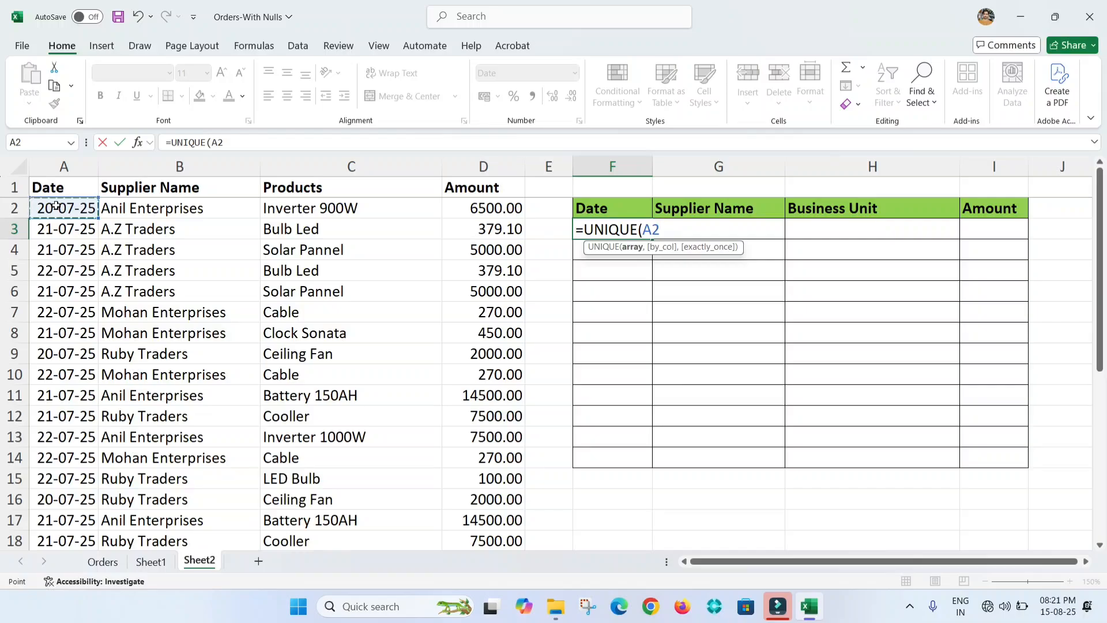
key("shift+Right")
key("shift+Right")
key("shift+Right")
key("ctrl+shift+Down")
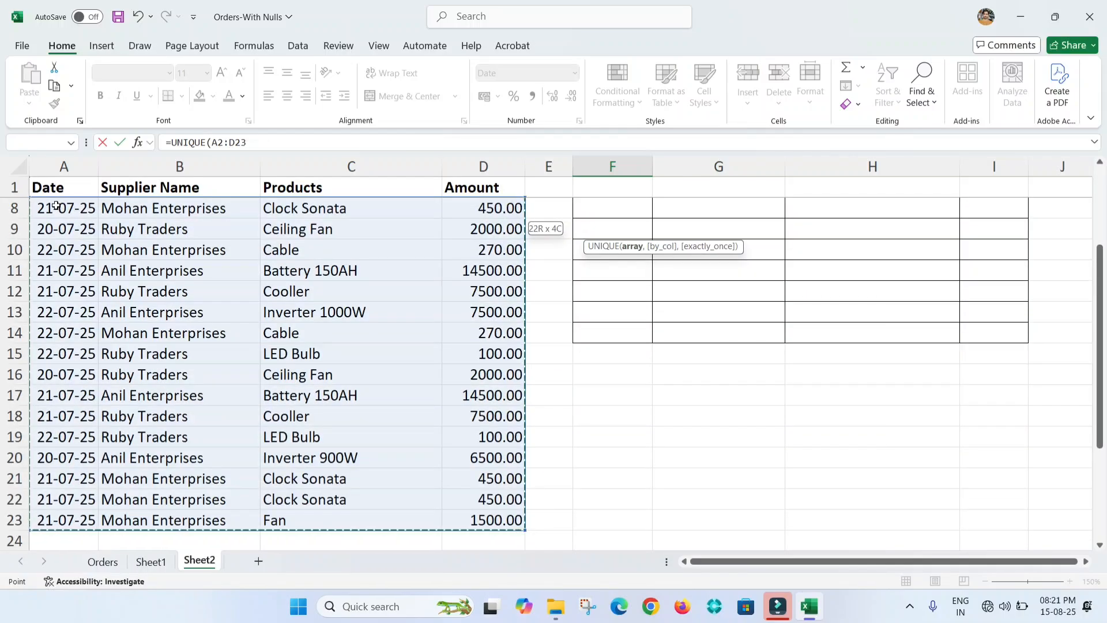
type(")")
key("Return")
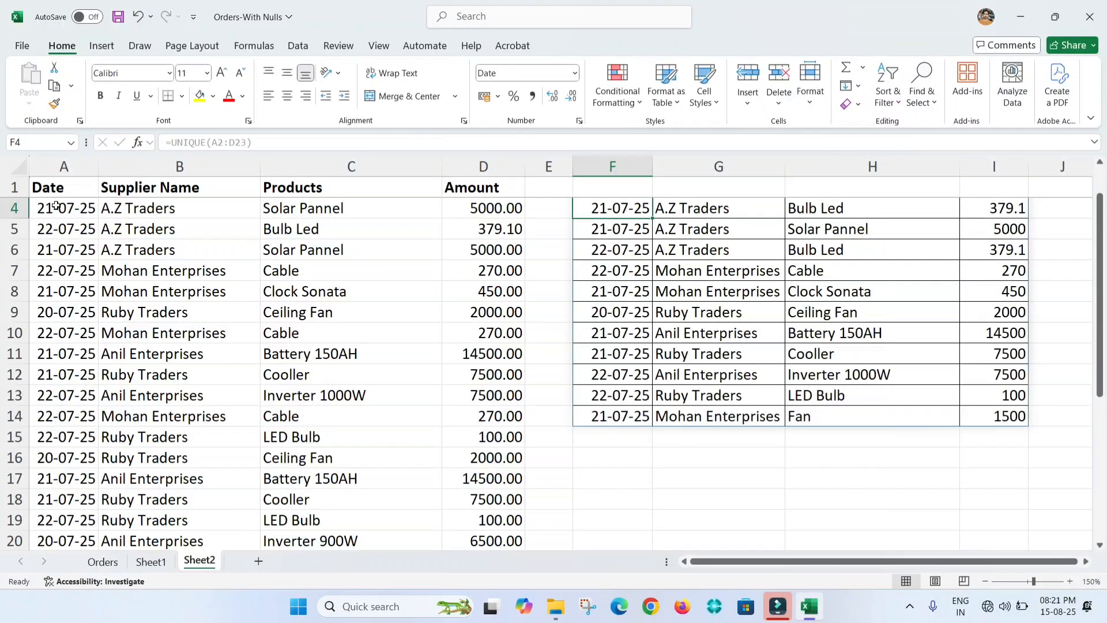
Examine the A.Z Traders source records in A3:D6 for duplicates across date, supplier, product and amount
scroll(56, 206, "up", 1)
left_click(617, 267)
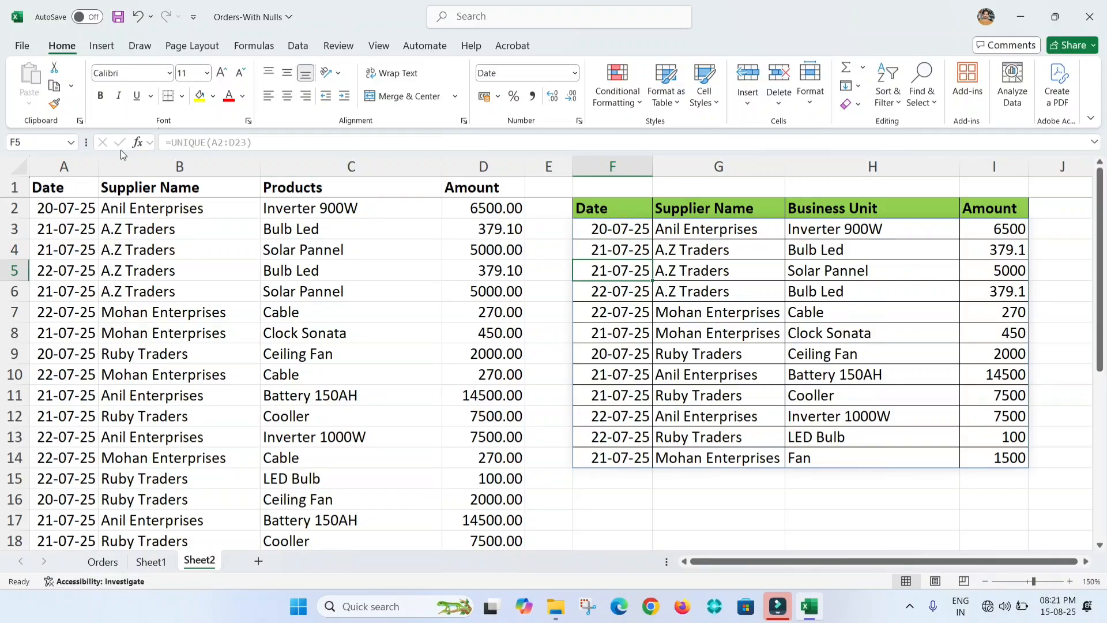
left_click(51, 233)
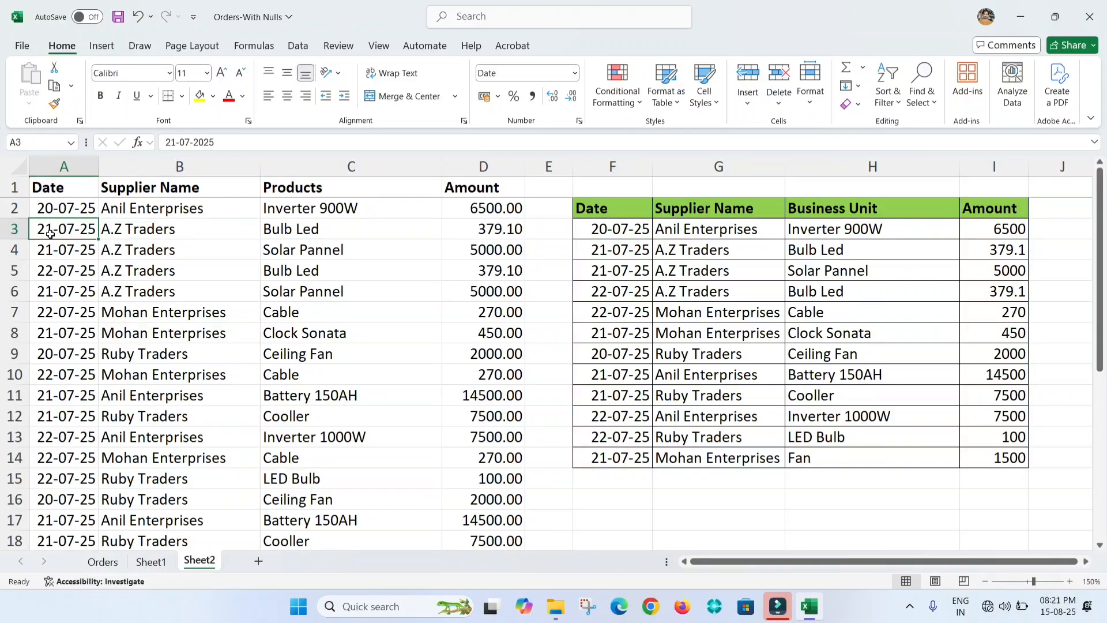
key("shift+Down")
key("shift+Down")
key("shift+Down")
key("shift+Right")
key("shift+Right")
key("shift+Right")
key("shift+Right")
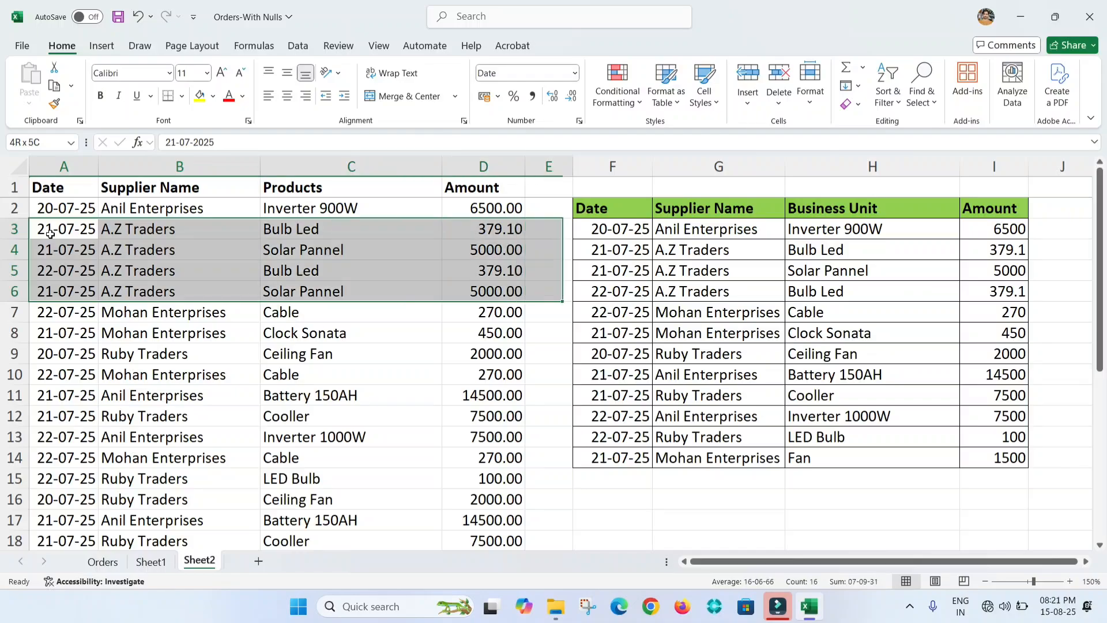
key("shift+Left")
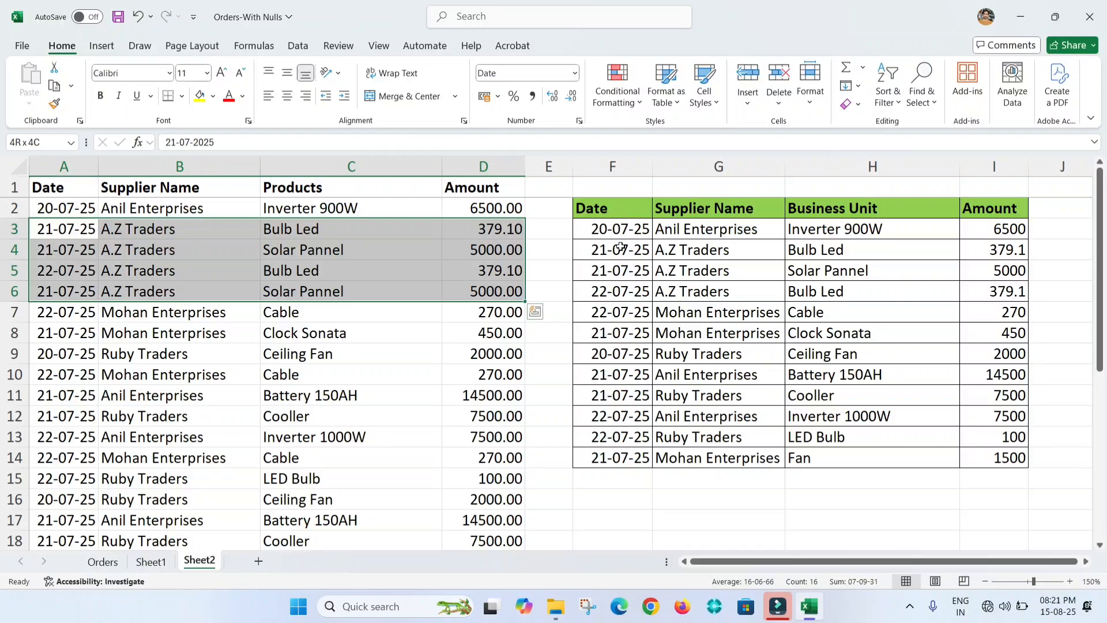
Compare the two A.Z Traders Bulb Led records in output rows 4 and 6, with and without their dates
left_click(611, 248)
key("shift+Right")
key("shift+Right")
key("shift+Right")
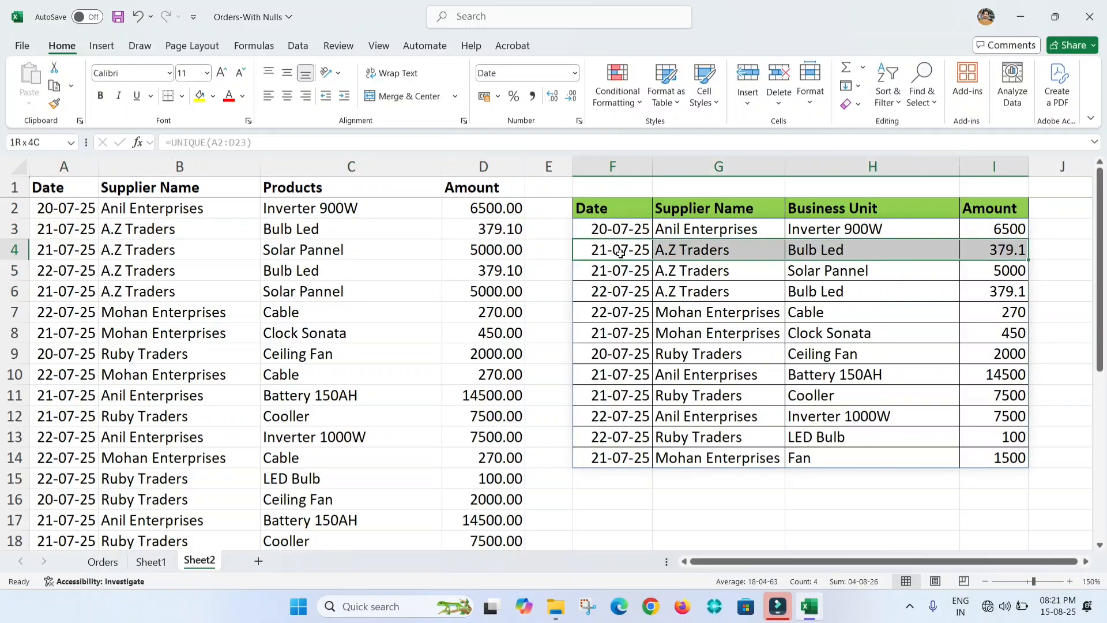
left_click(617, 292)
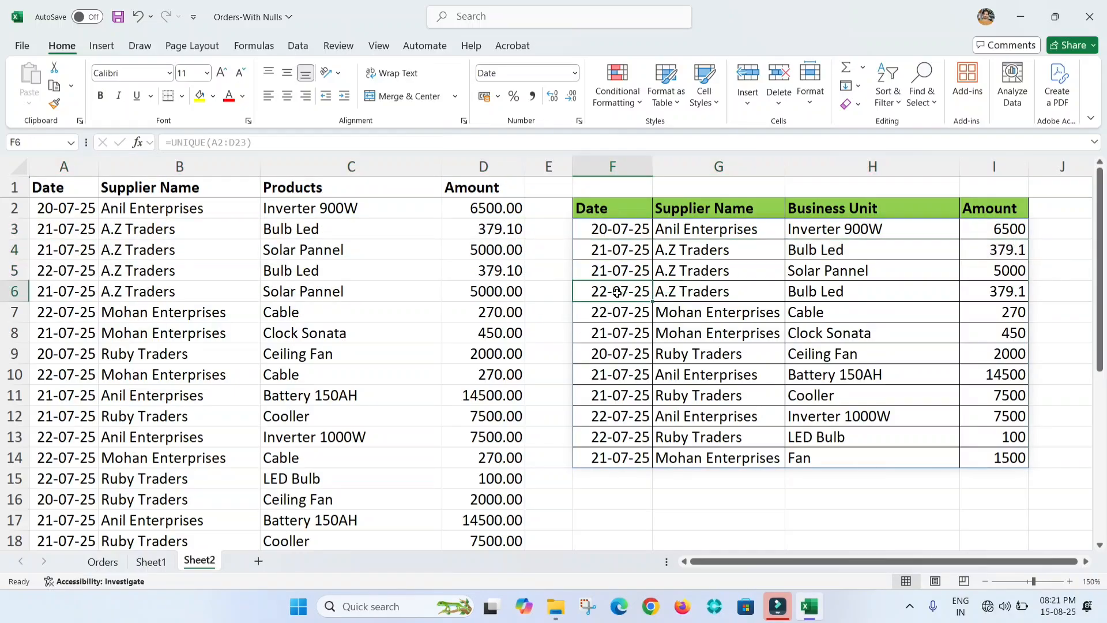
key("shift+Right")
key("shift+Right")
key("shift+Right")
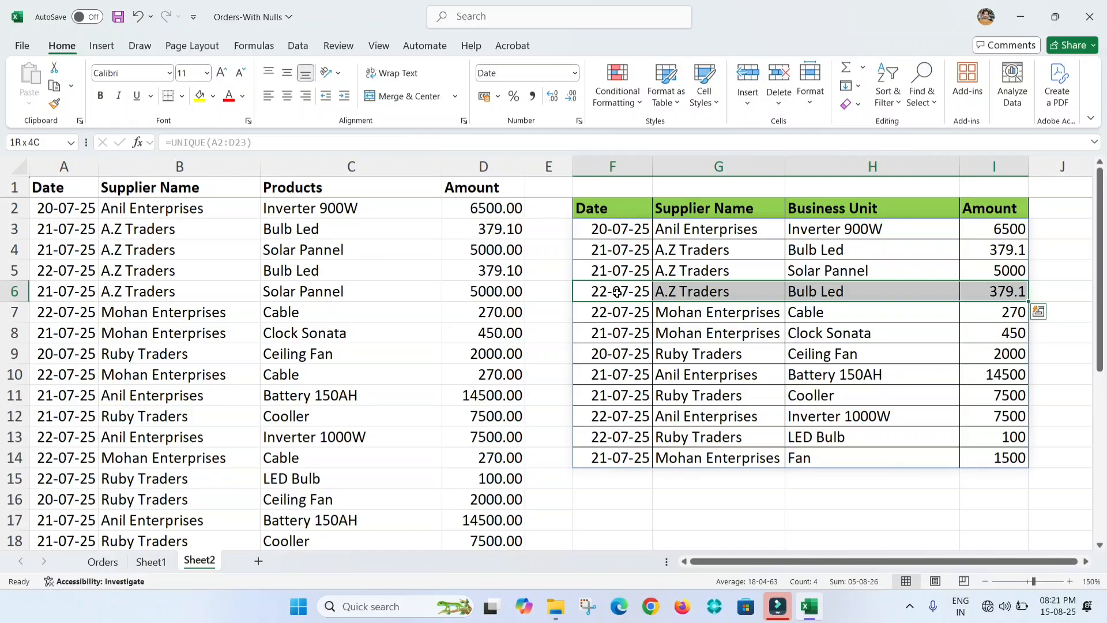
key("Right")
key("shift+Right")
key("shift+Right")
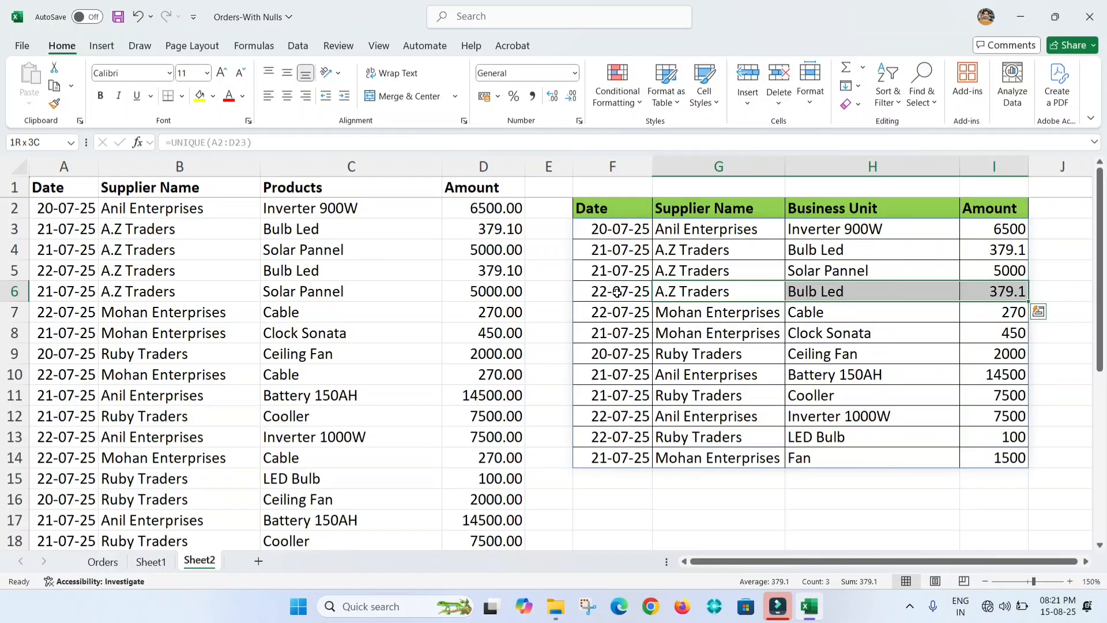
left_click_drag(707, 253, 983, 248)
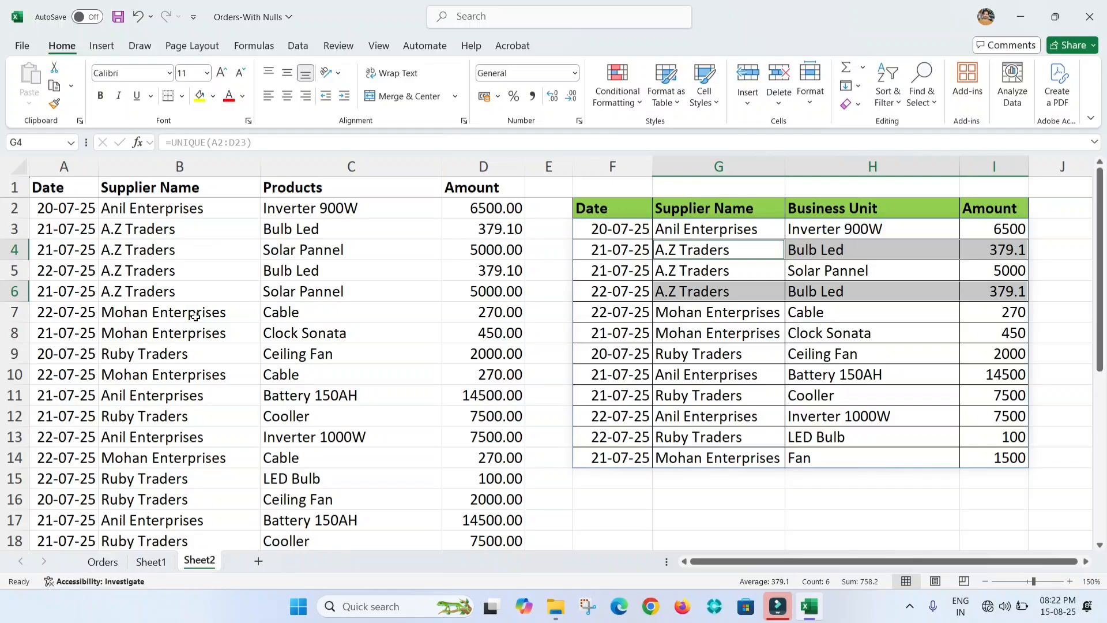
left_click(217, 348)
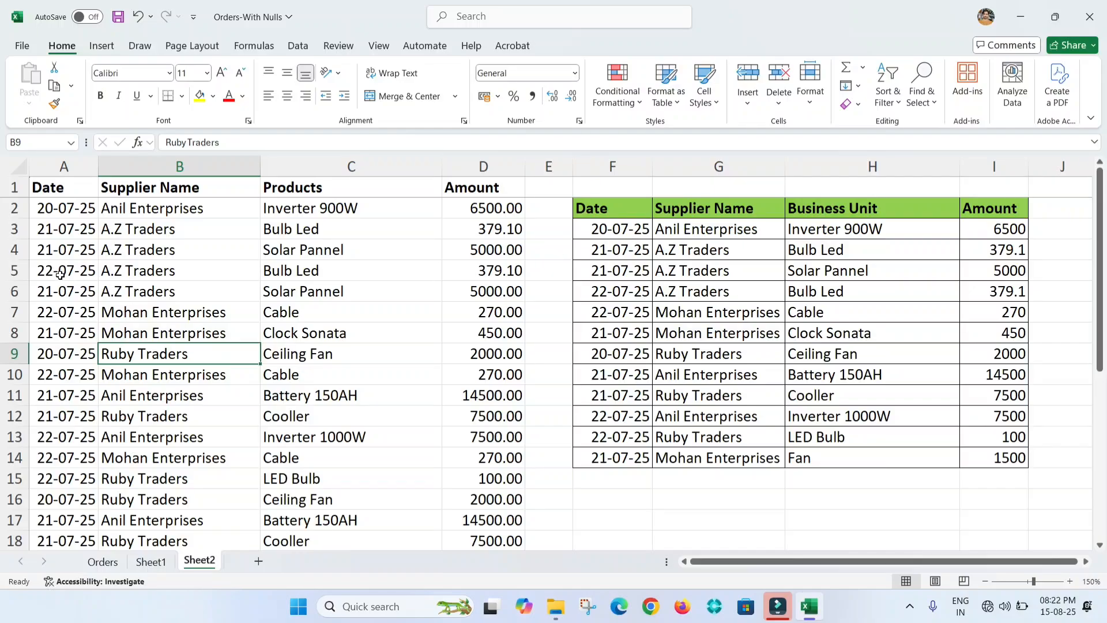
Set the date in A5 to 21-07-25, check the A.Z Traders records in F4:I5, and undo the date change
left_click(43, 254)
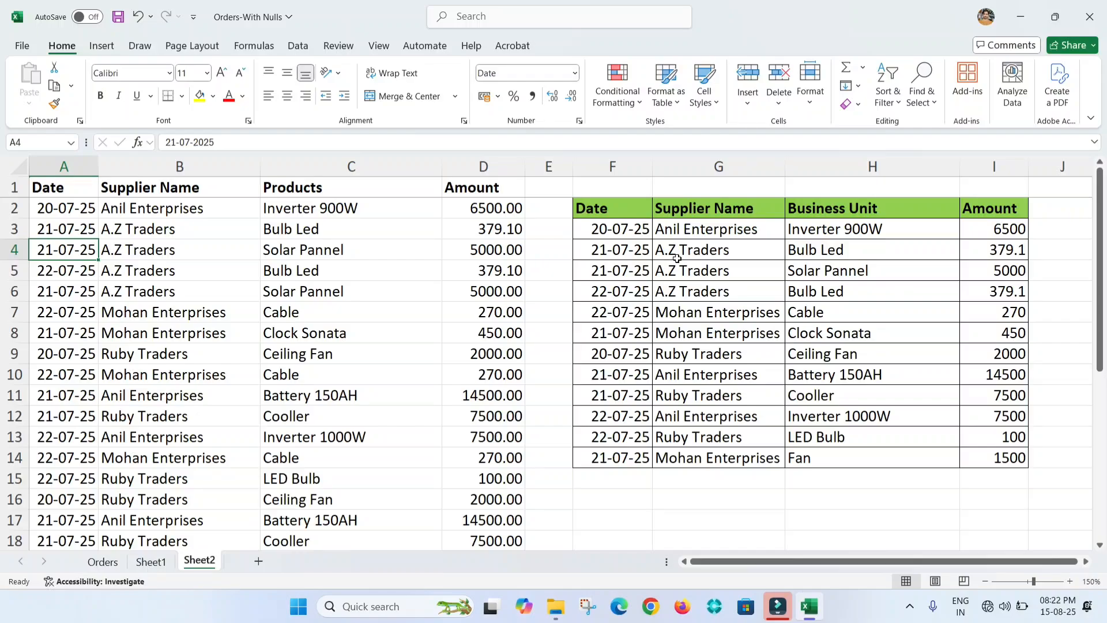
left_click(60, 271)
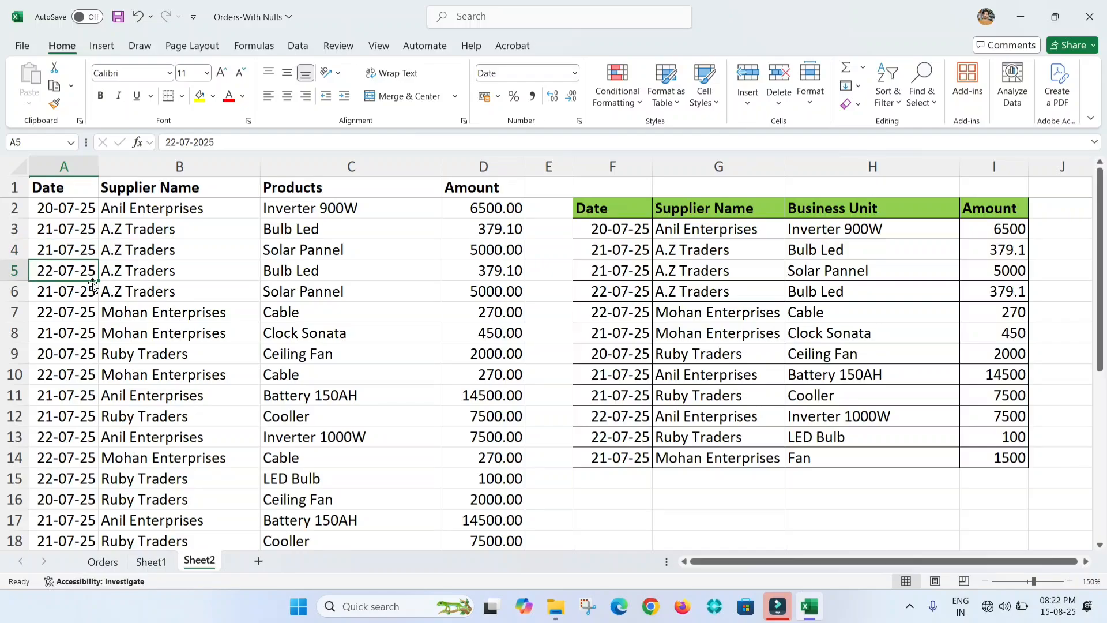
type("21-07-25")
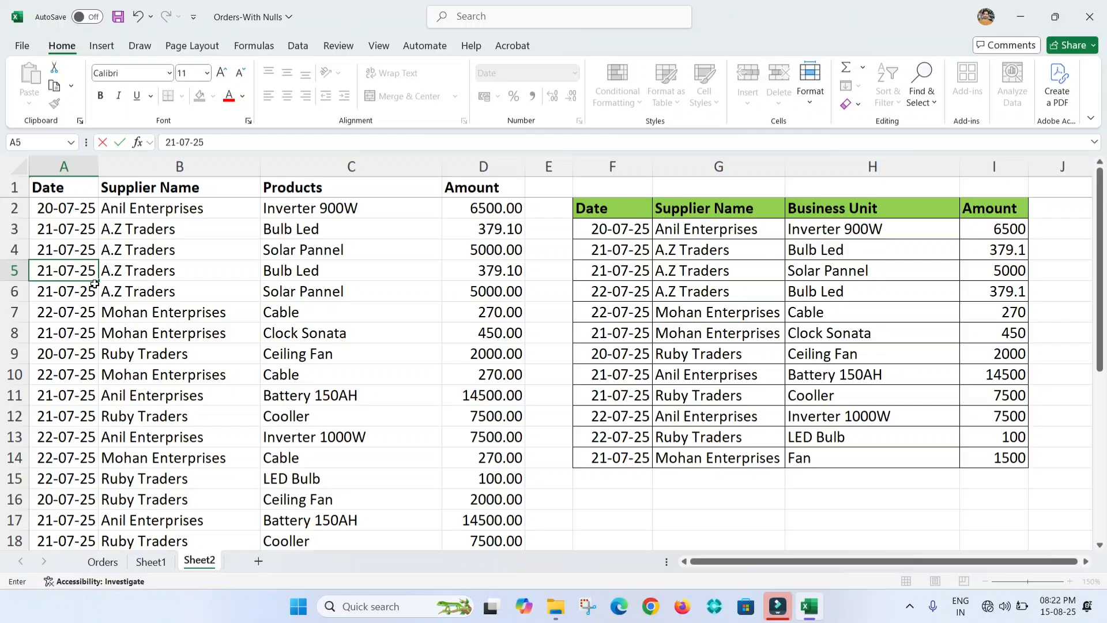
key("Return")
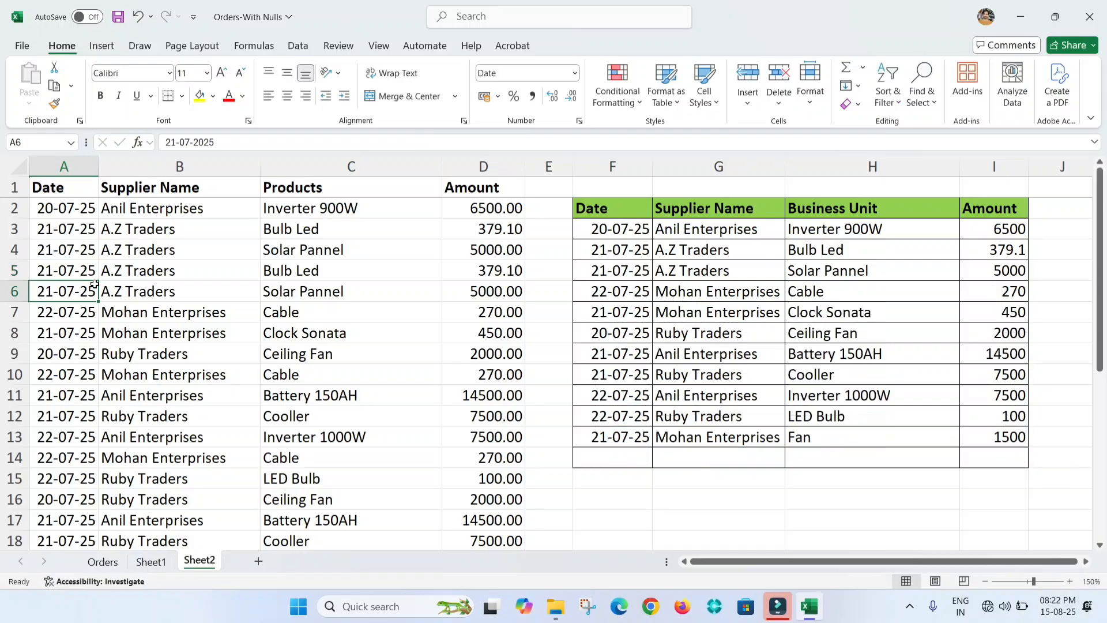
left_click_drag(597, 256, 973, 272)
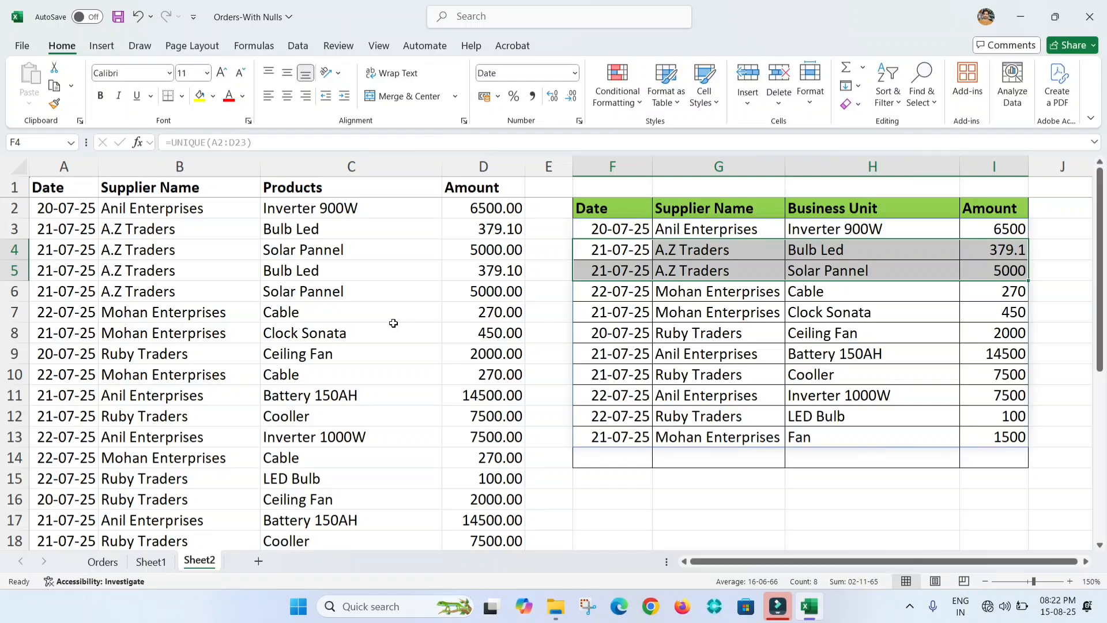
left_click(429, 388)
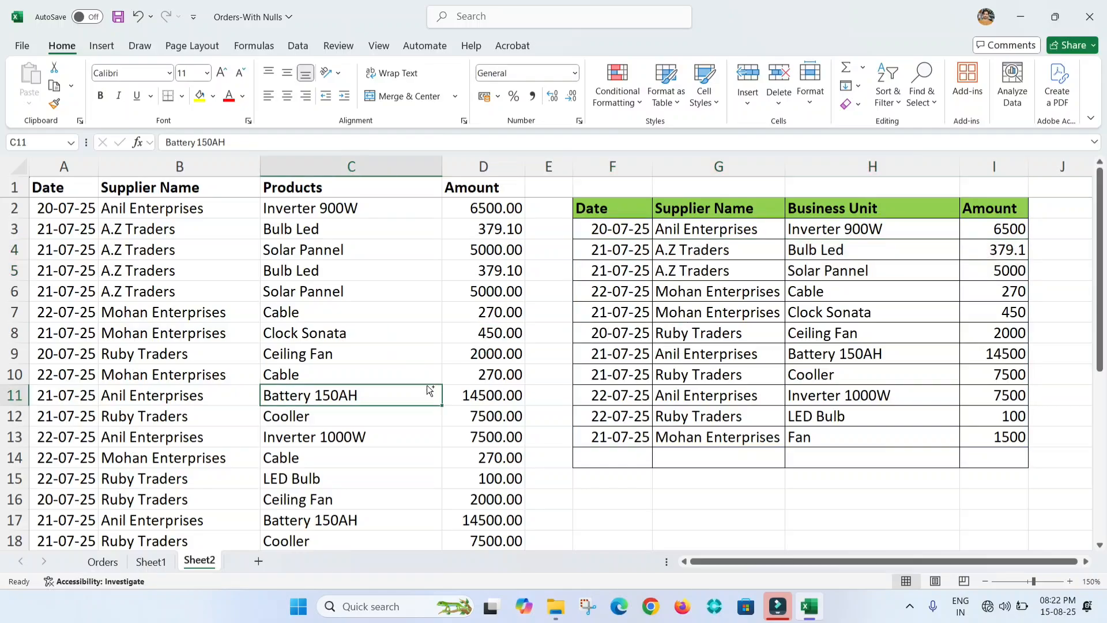
key("ctrl+z")
left_click(511, 349)
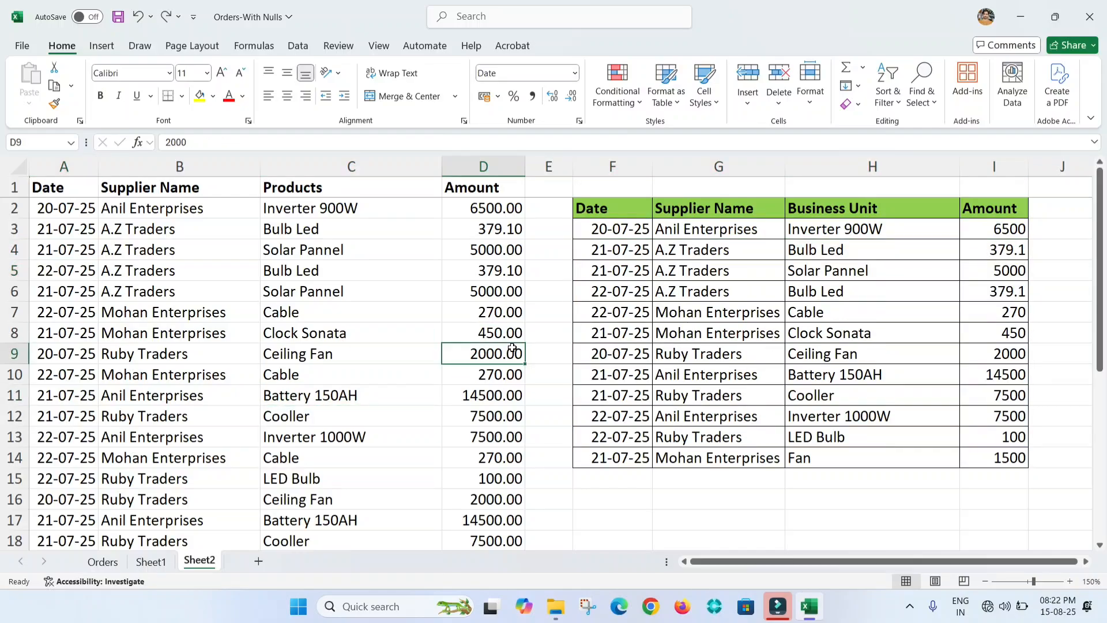
Clear the UNIQUE formula from F3 and review the supplier, product and amount records in B2:D23
left_click(621, 232)
key("Delete")
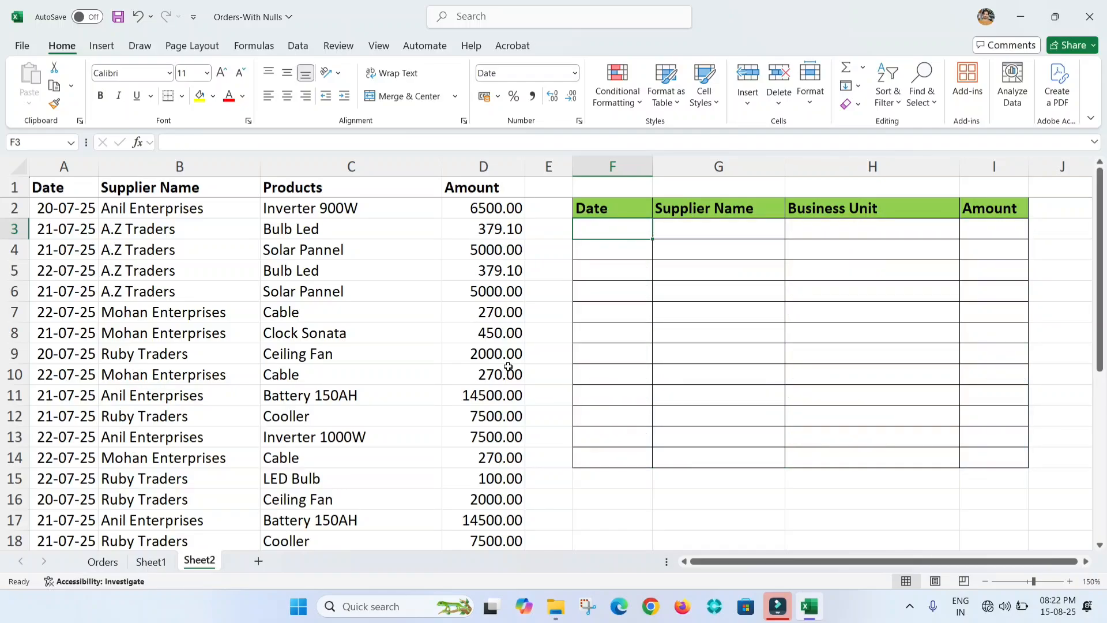
left_click(147, 205)
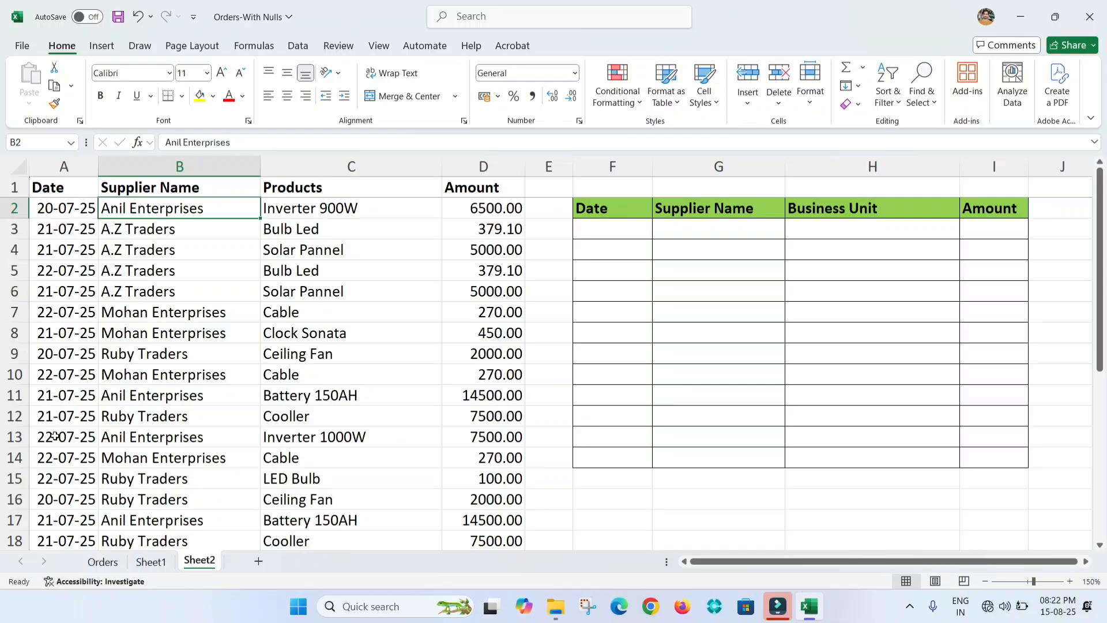
key("shift+Right")
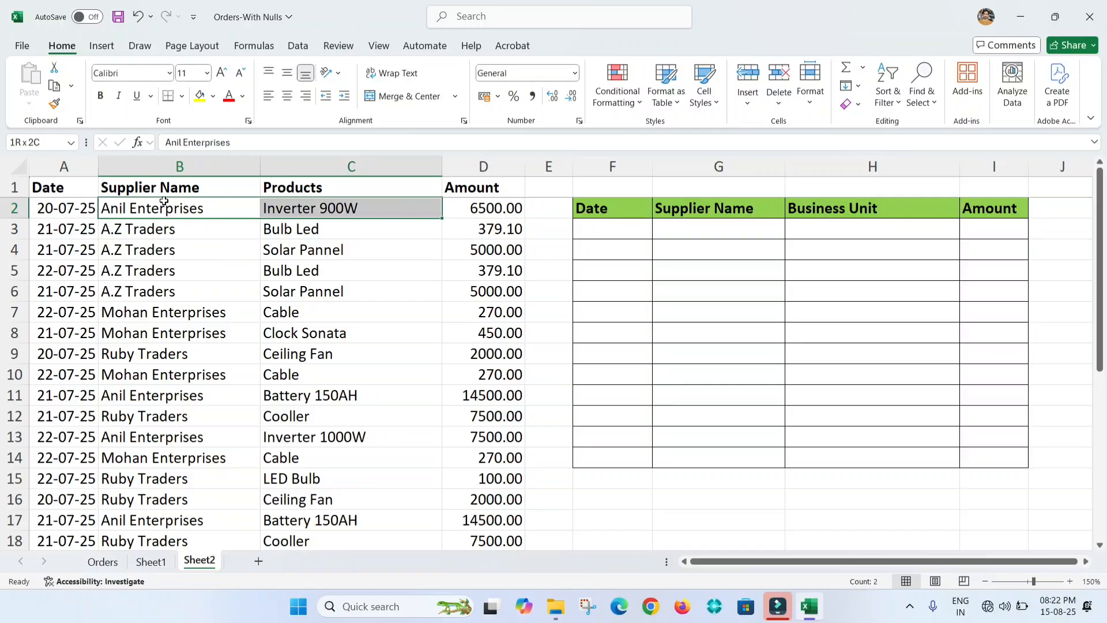
key("shift+Right")
key("shift+Down")
key("shift+Down")
key("ctrl+shift+Down")
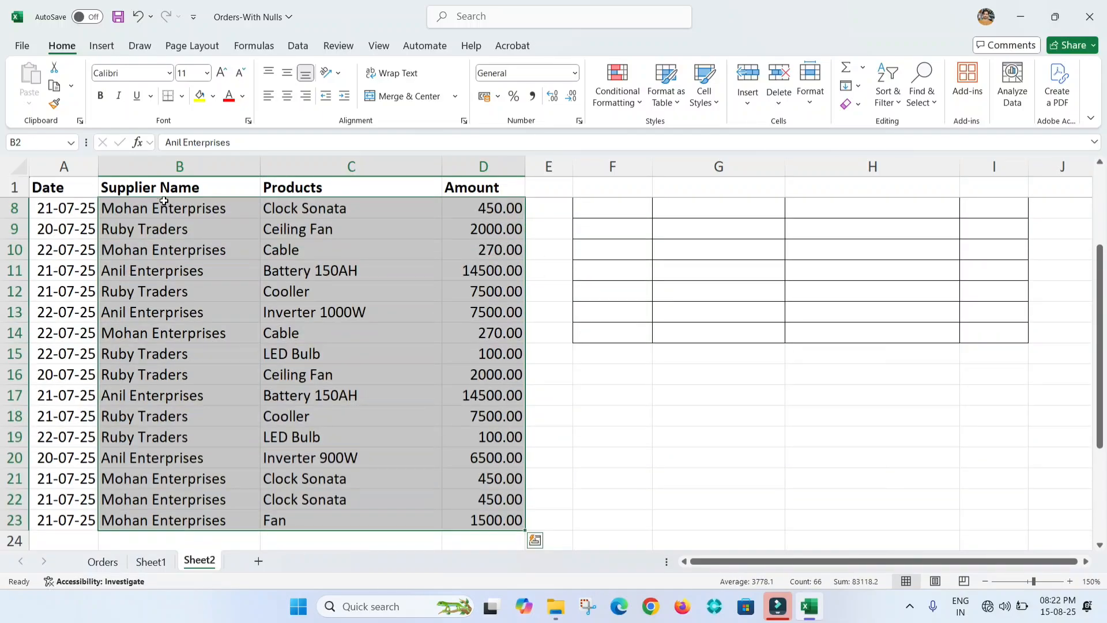
scroll(617, 236, "up", 2)
Enter =UNIQUE(B2:D23) in G3 to extract the distinct supplier, product and amount records without the date
left_click(618, 235)
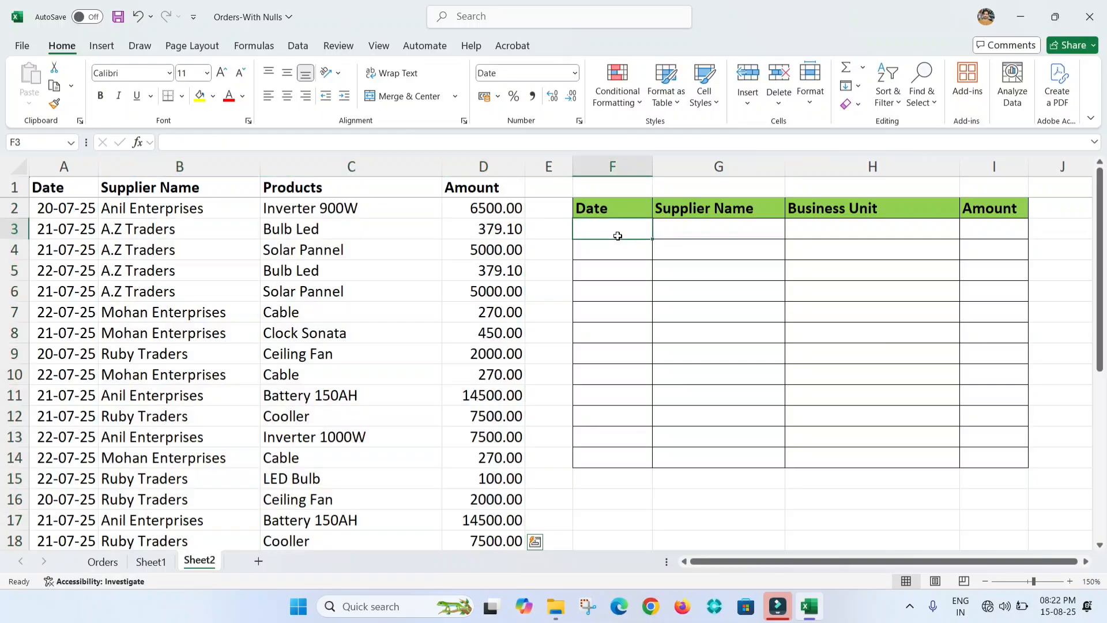
key("Right")
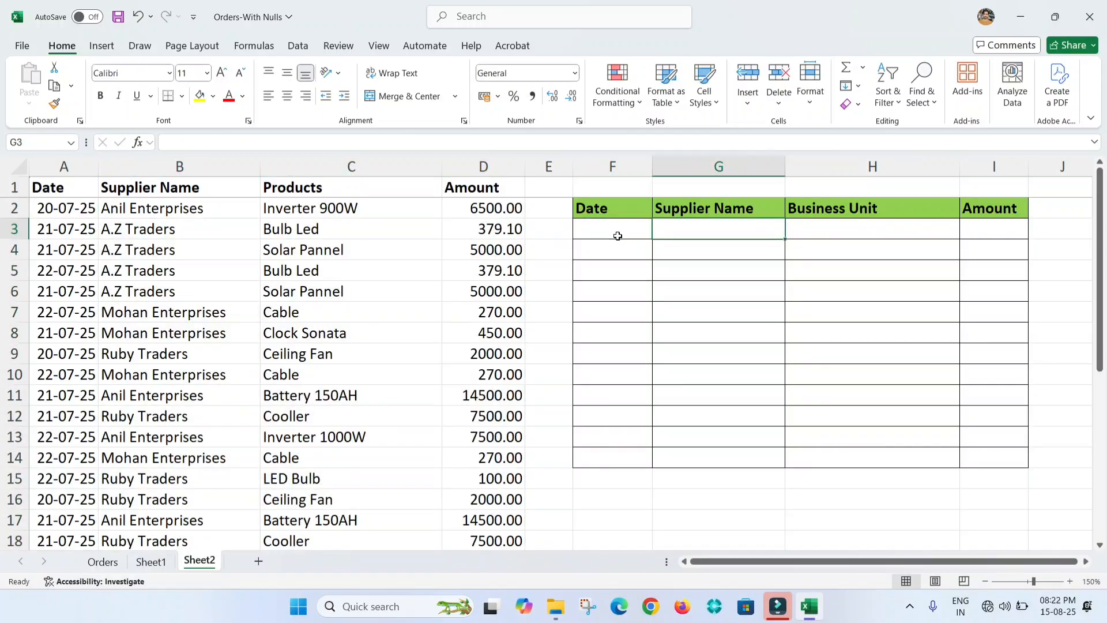
type("=uni")
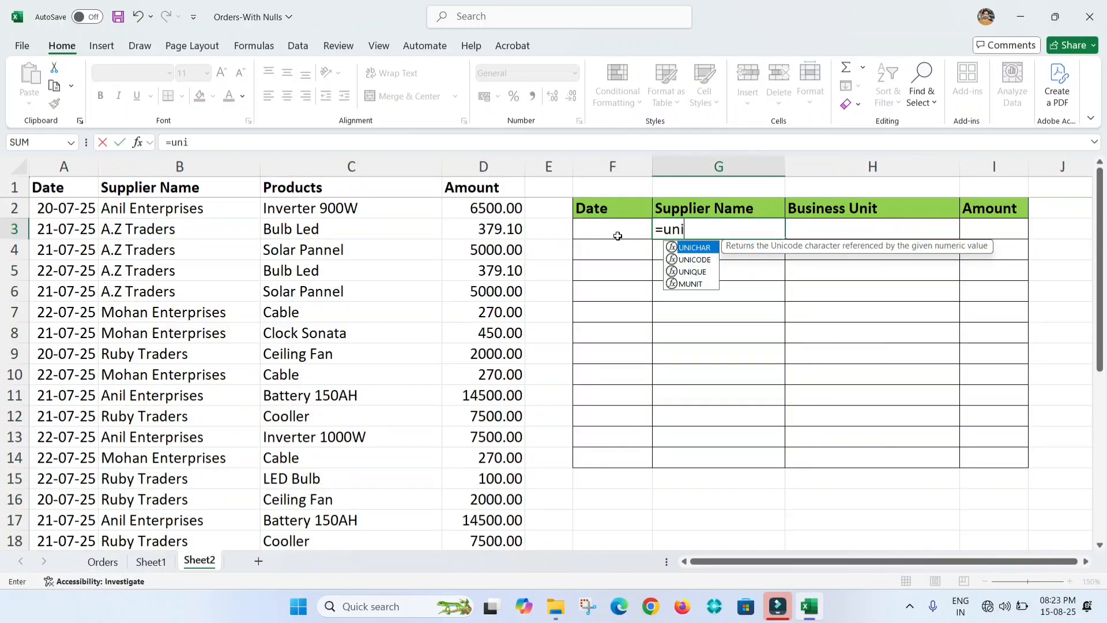
key("Down")
key("Down")
key("Tab")
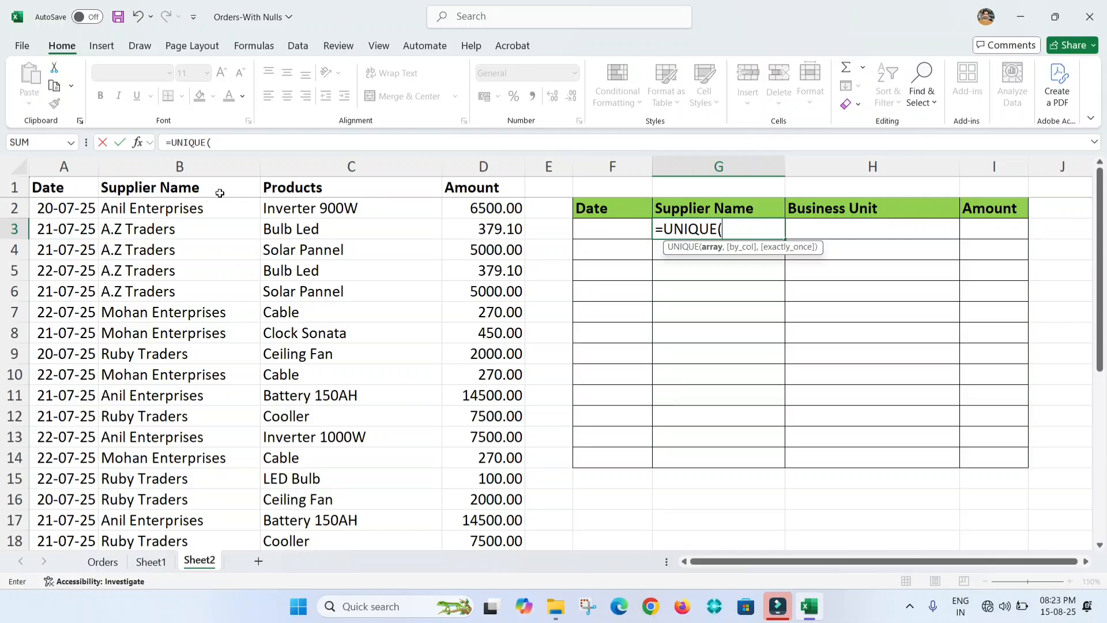
left_click(133, 206)
key("shift+Right")
key("shift+Right")
key("ctrl+shift+Down")
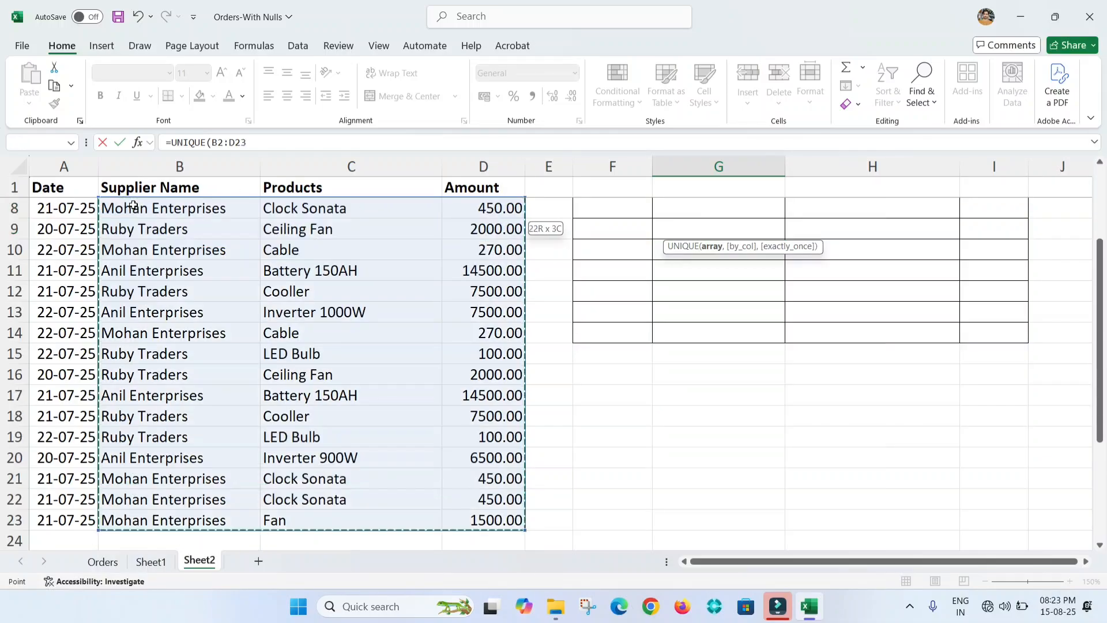
key("Return")
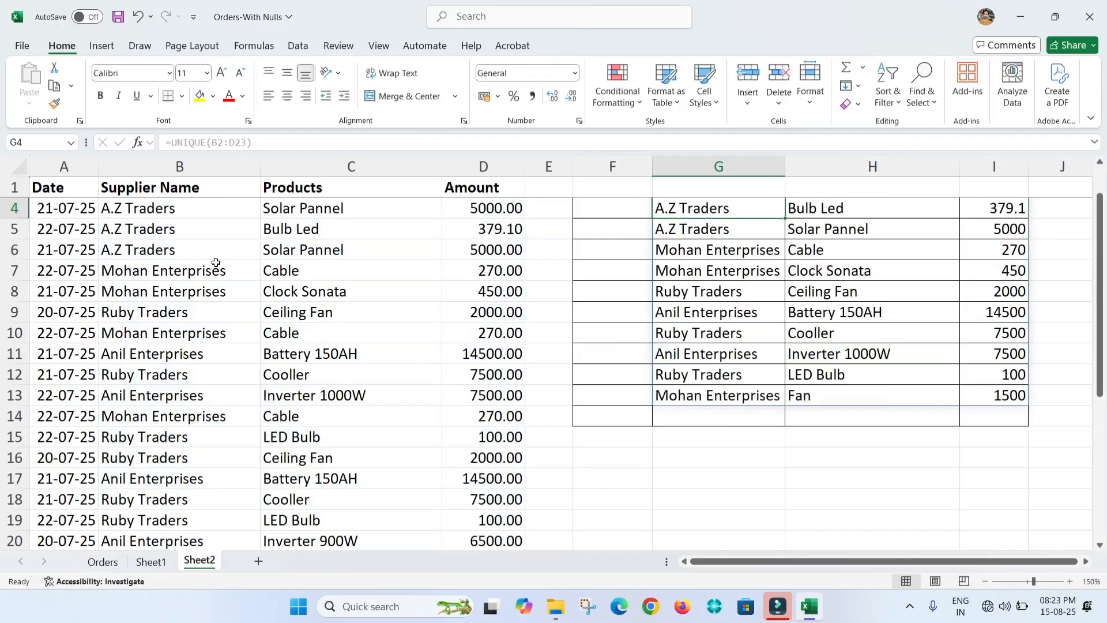
Compare the A.Z Traders source records in B3:D6 with the extracted supplier, product and amount records
scroll(353, 295, "up", 1)
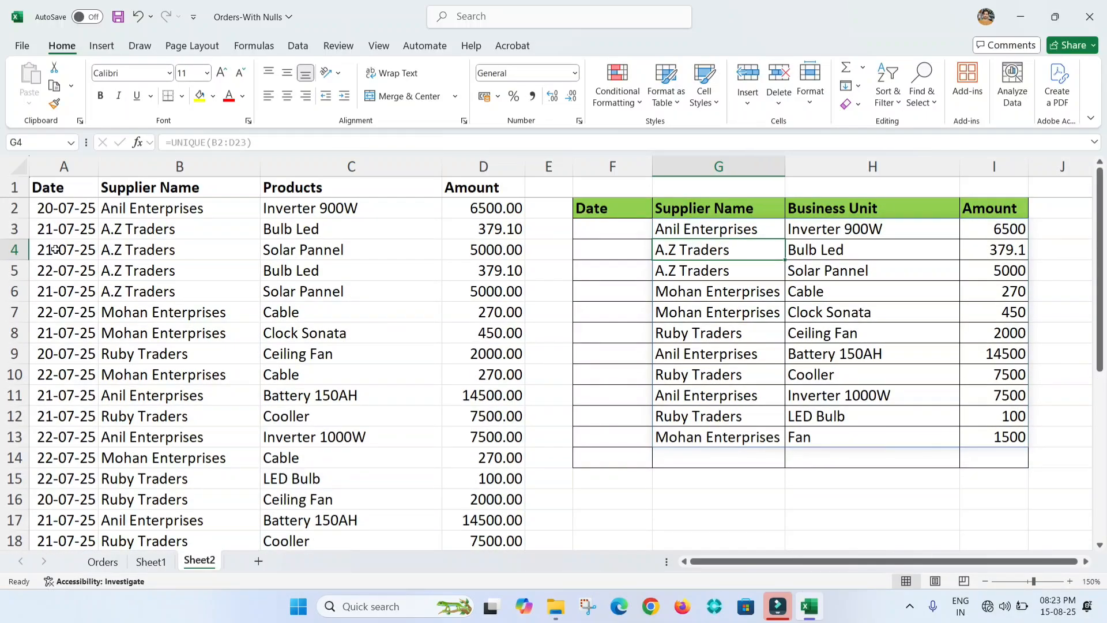
left_click_drag(156, 227, 492, 286)
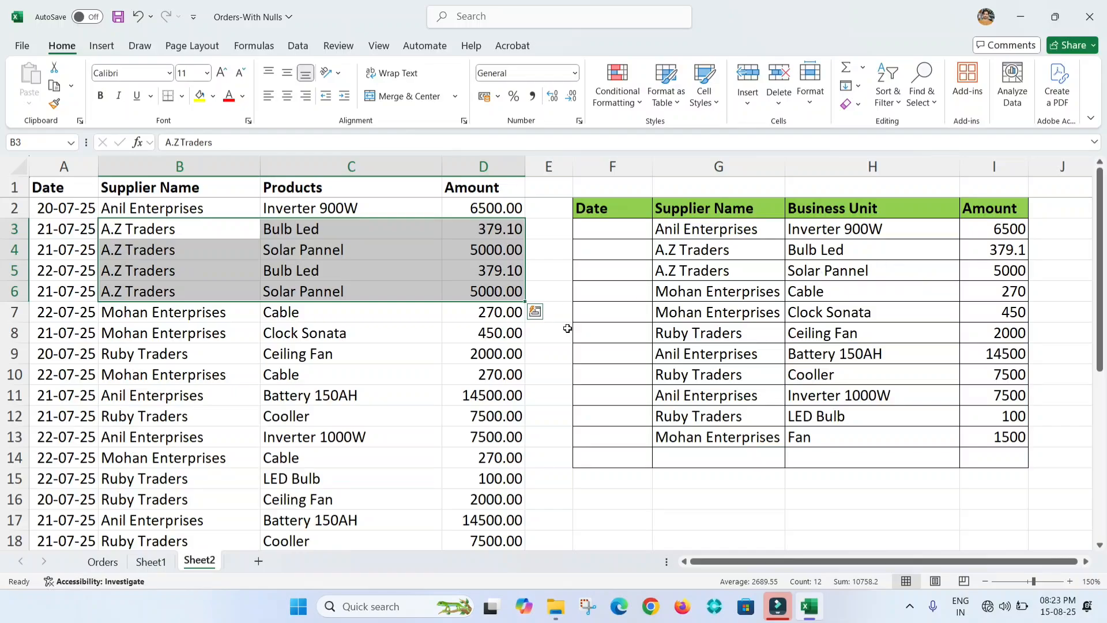
left_click(613, 369)
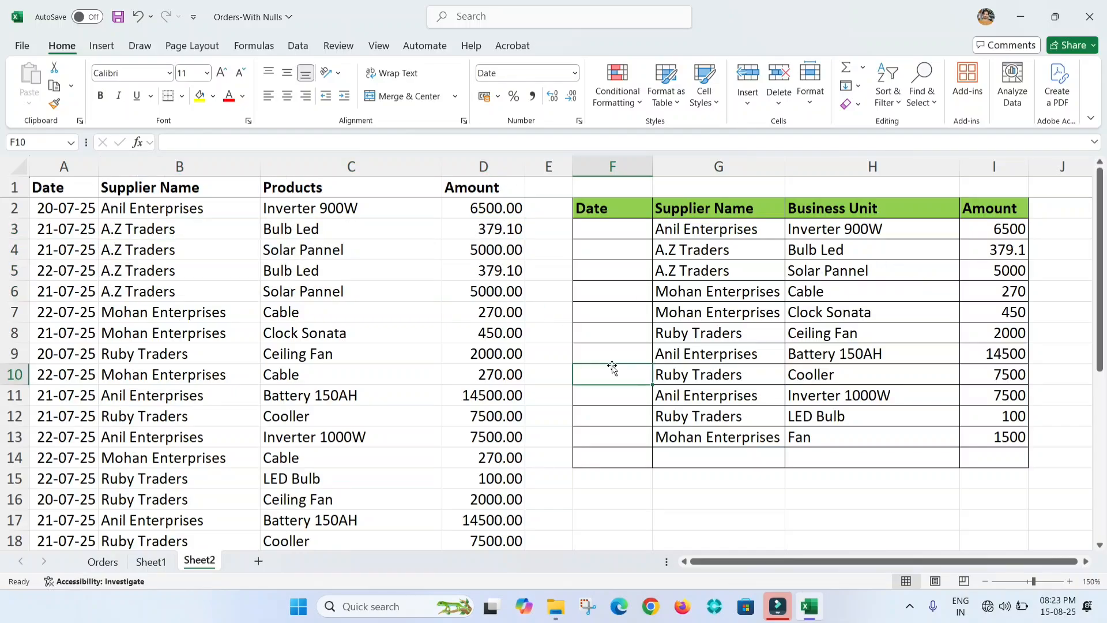